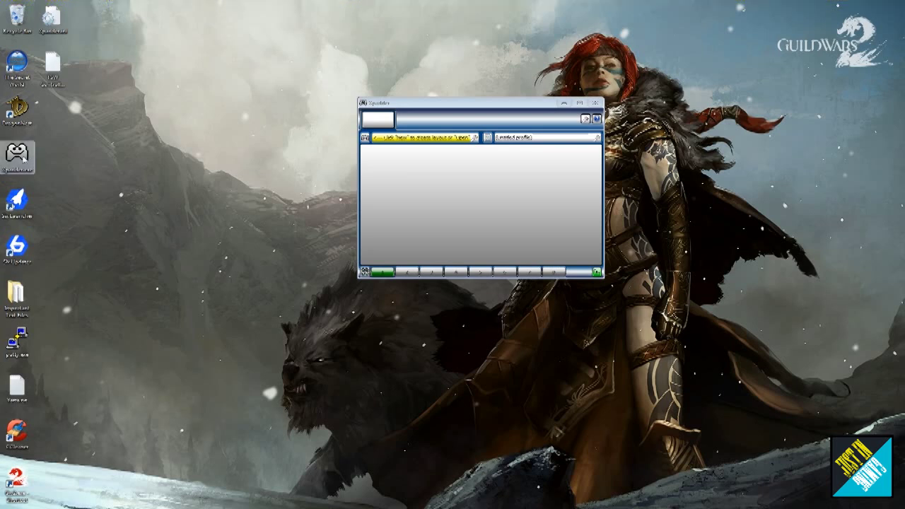
Close the Xpadder window and launch Xpadder again from the desktop.
{"action": "left_click", "coordinate": [596, 104]}
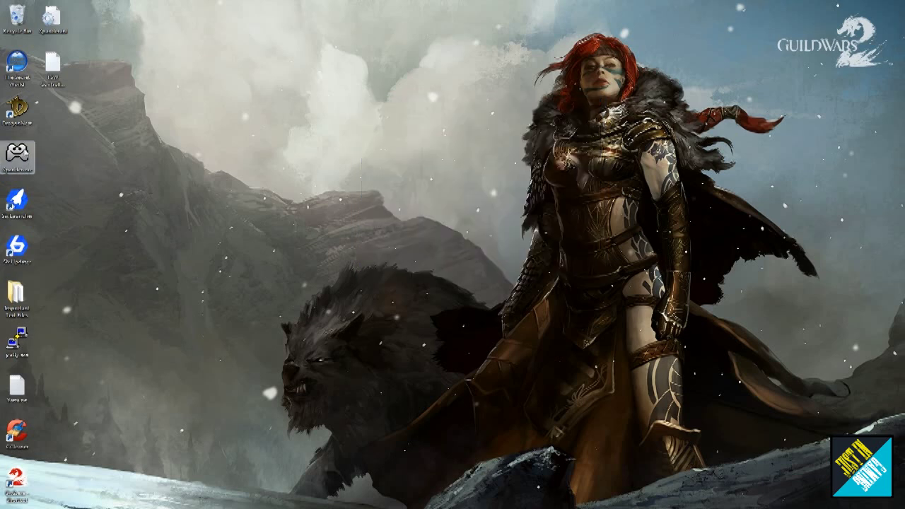
{"action": "double_click", "coordinate": [17, 152]}
{"action": "left_click", "coordinate": [478, 267]}
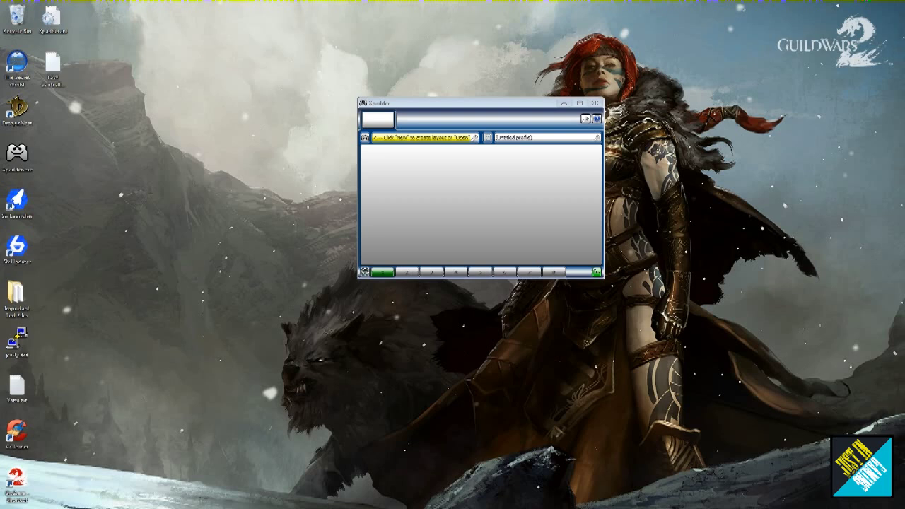
{"action": "left_click", "coordinate": [464, 105]}
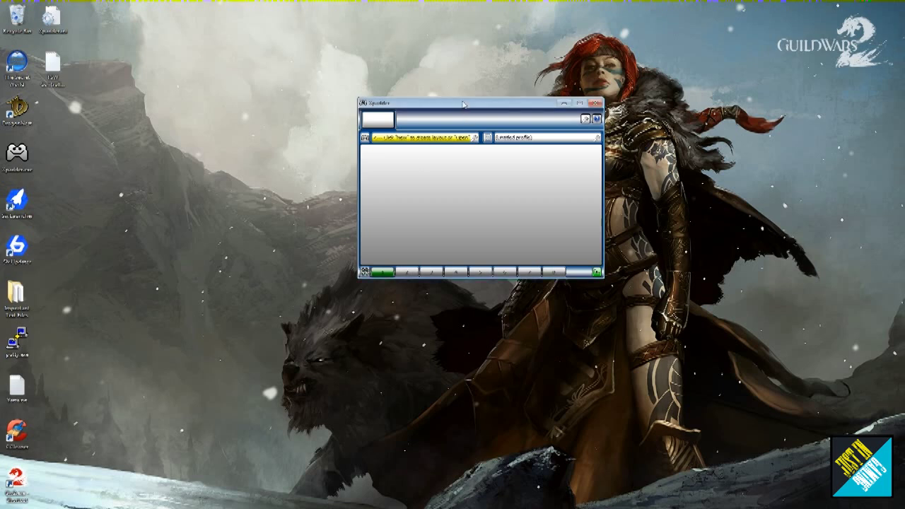
Open the controller layout file TSW Controller Setup.xpaddercontroller from the Documents library.
{"action": "left_click", "coordinate": [366, 138]}
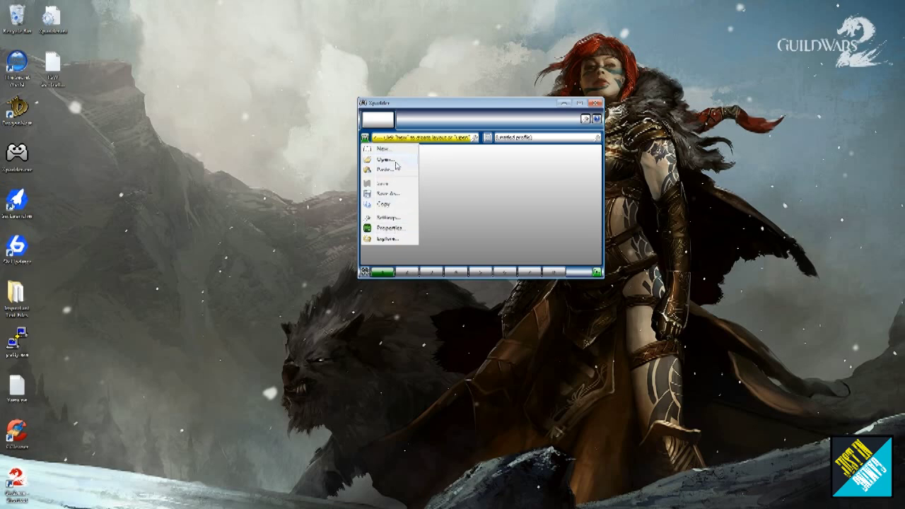
{"action": "left_click", "coordinate": [395, 162]}
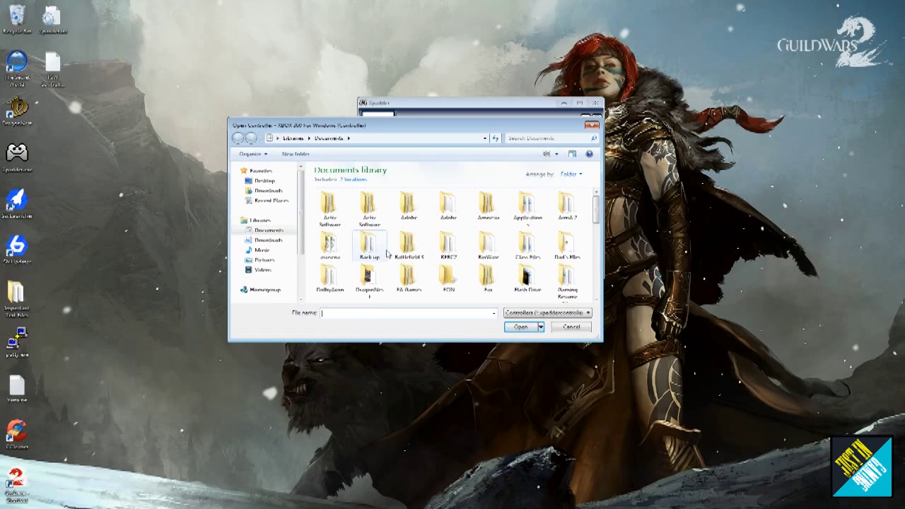
{"action": "left_click_drag", "start_coordinate": [598, 209], "coordinate": [598, 286]}
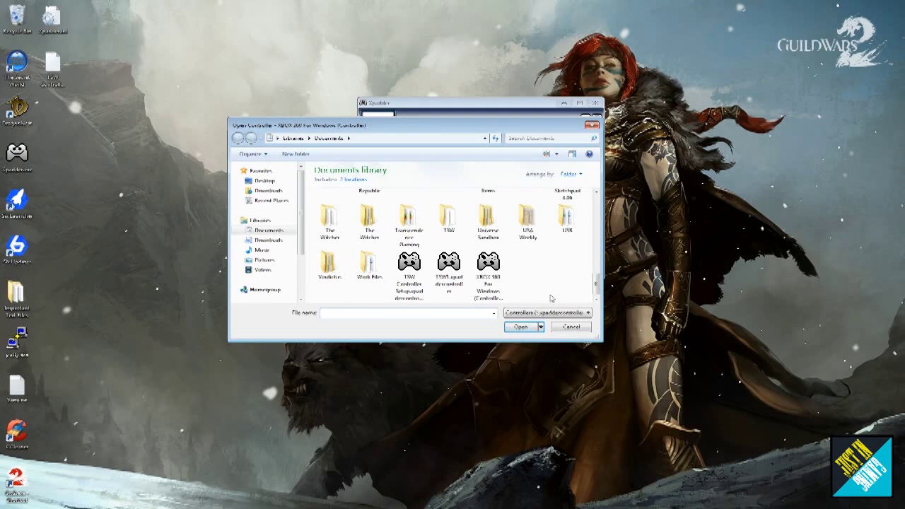
{"action": "left_click", "coordinate": [411, 273]}
{"action": "left_click", "coordinate": [449, 268]}
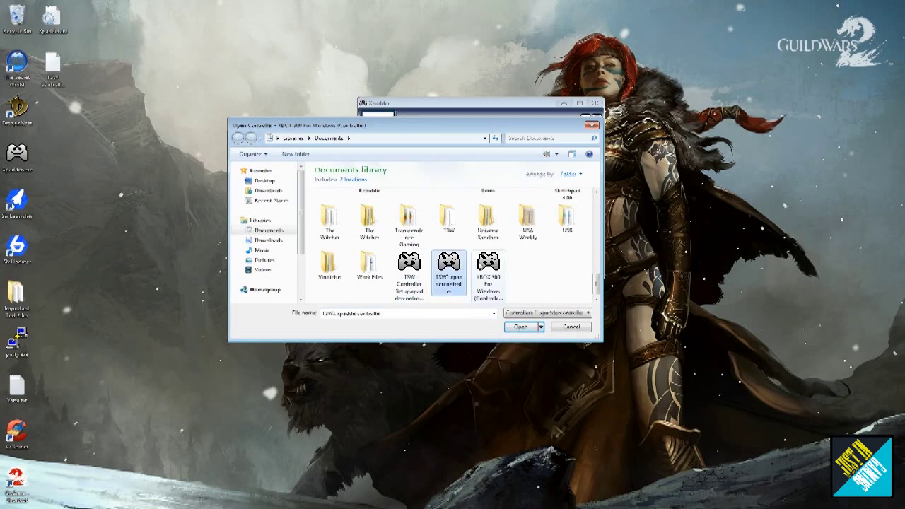
{"action": "left_click", "coordinate": [488, 272], "text": "ctrl"}
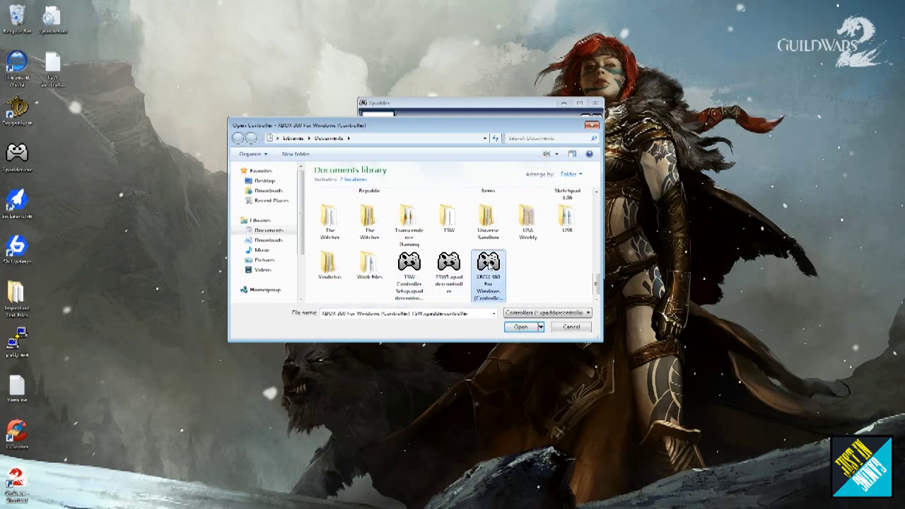
{"action": "left_click", "coordinate": [417, 268]}
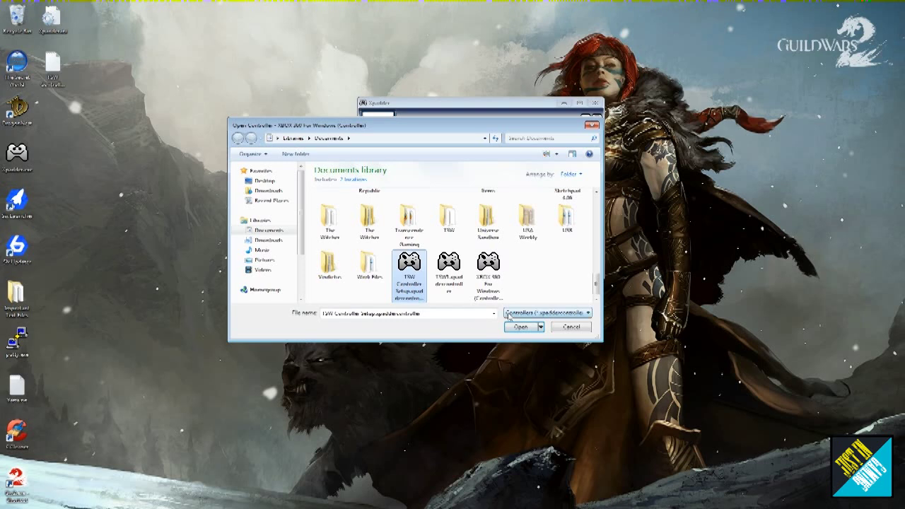
{"action": "double_click", "coordinate": [415, 271]}
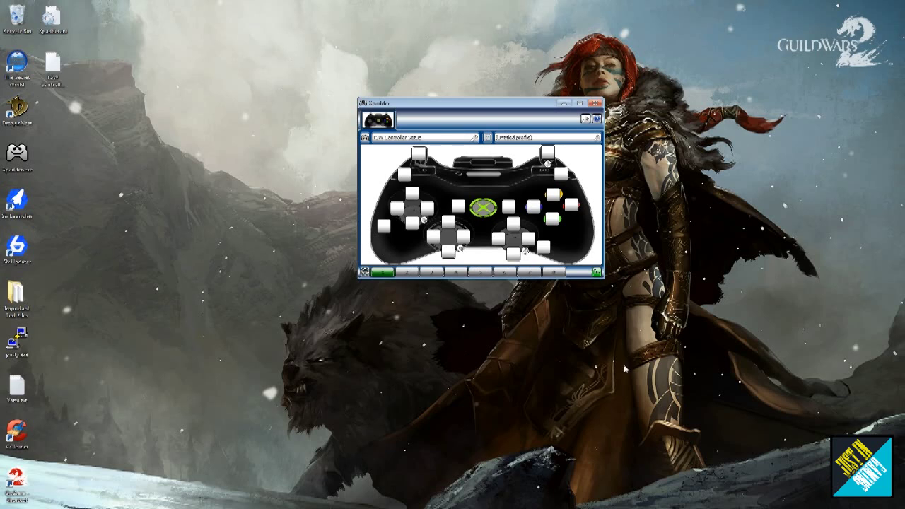
Look through assignment sets 2, 3 and 4 of the controller layout and return to set 1.
{"action": "left_click", "coordinate": [416, 273]}
{"action": "left_click", "coordinate": [432, 273]}
{"action": "left_click", "coordinate": [454, 273]}
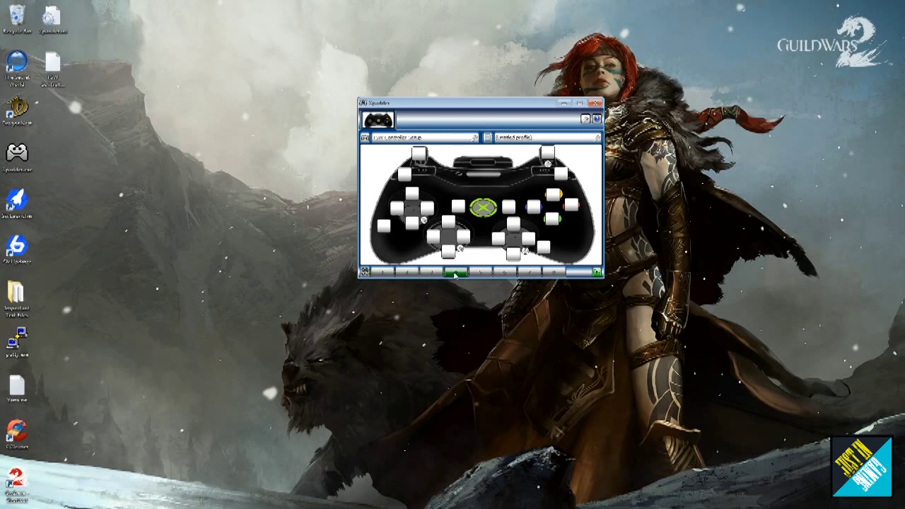
{"action": "left_click", "coordinate": [384, 274]}
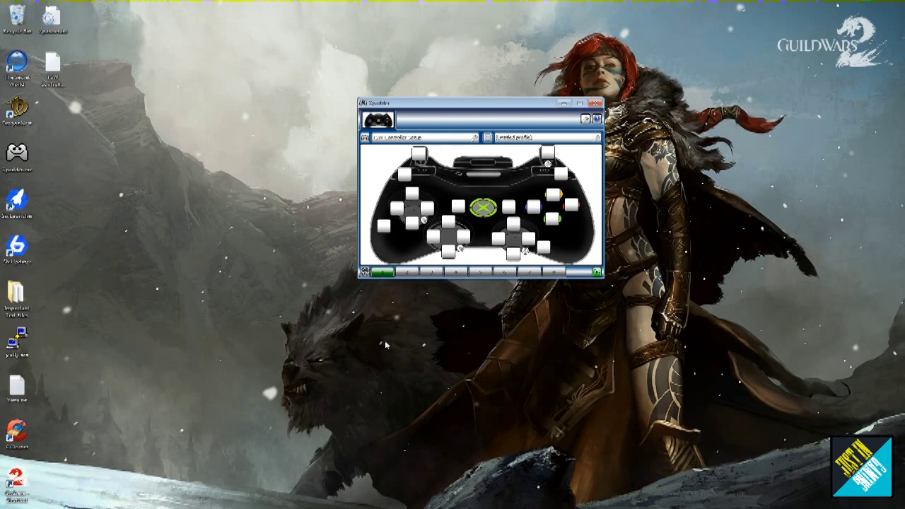
Open the profile Xbox360TSW-DefaultInverted.xpadderprofile from the Documents library for the loaded controller.
{"action": "left_click", "coordinate": [486, 140]}
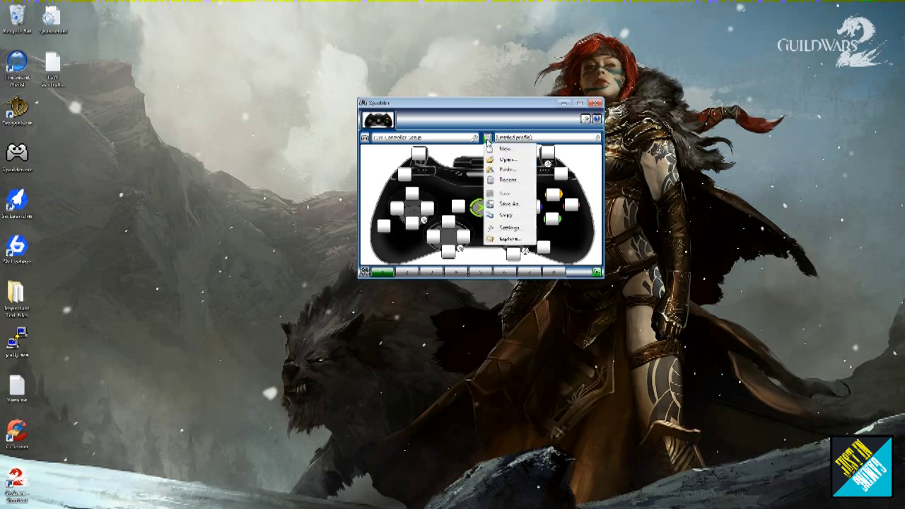
{"action": "left_click", "coordinate": [500, 160]}
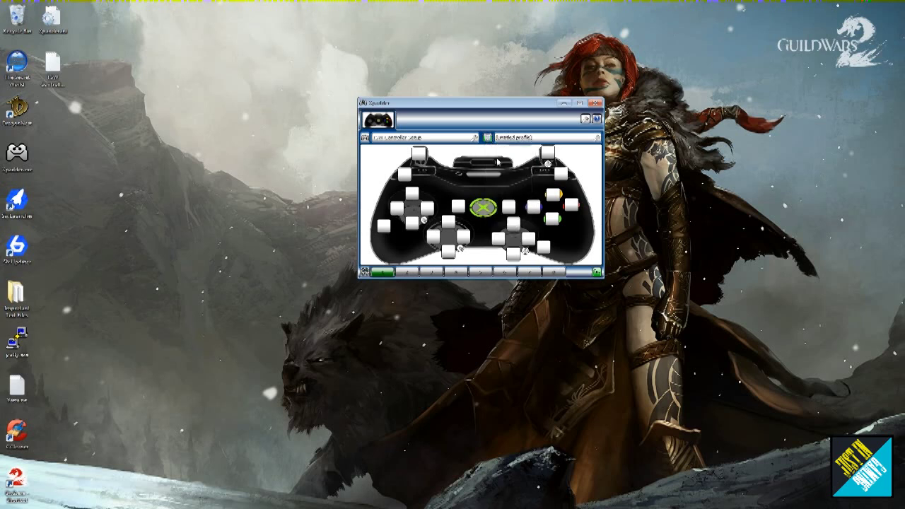
{"action": "scroll", "coordinate": [499, 240], "scroll_direction": "down", "scroll_amount": 10}
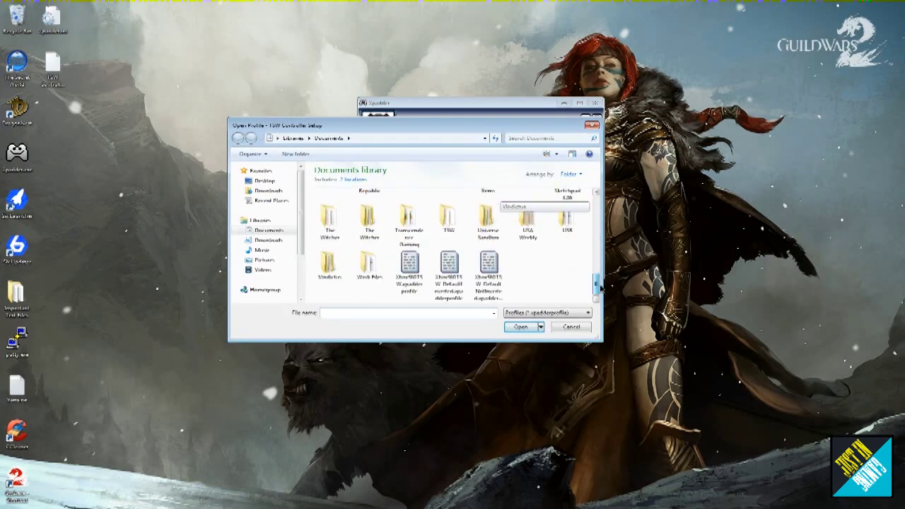
{"action": "left_click", "coordinate": [411, 272]}
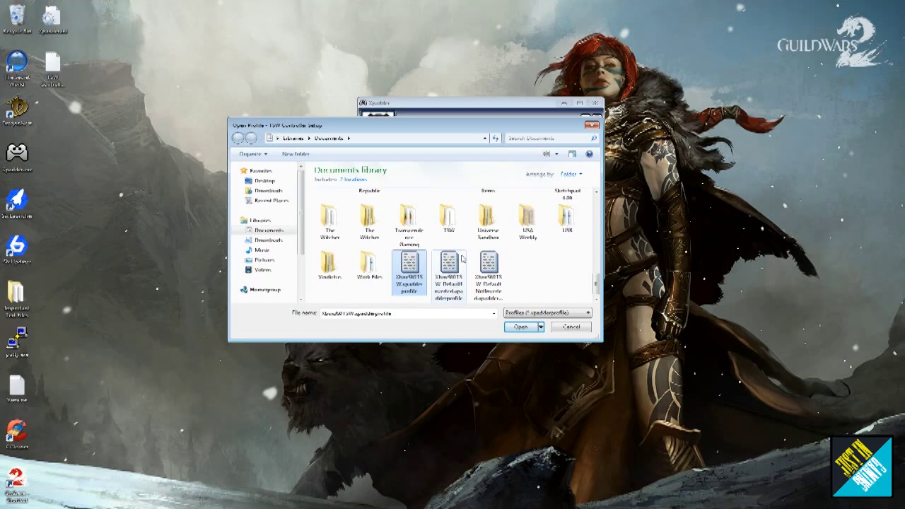
{"action": "left_click", "coordinate": [456, 283]}
{"action": "left_click", "coordinate": [498, 271]}
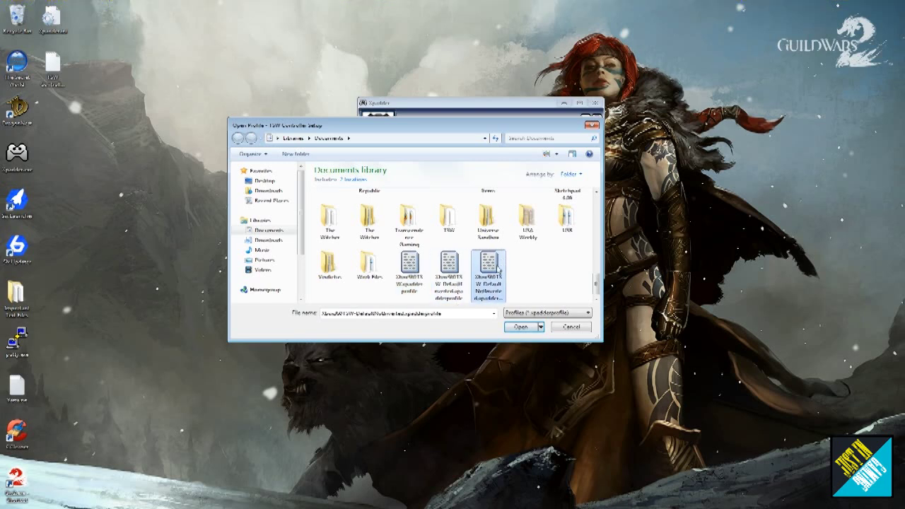
{"action": "left_click", "coordinate": [457, 261]}
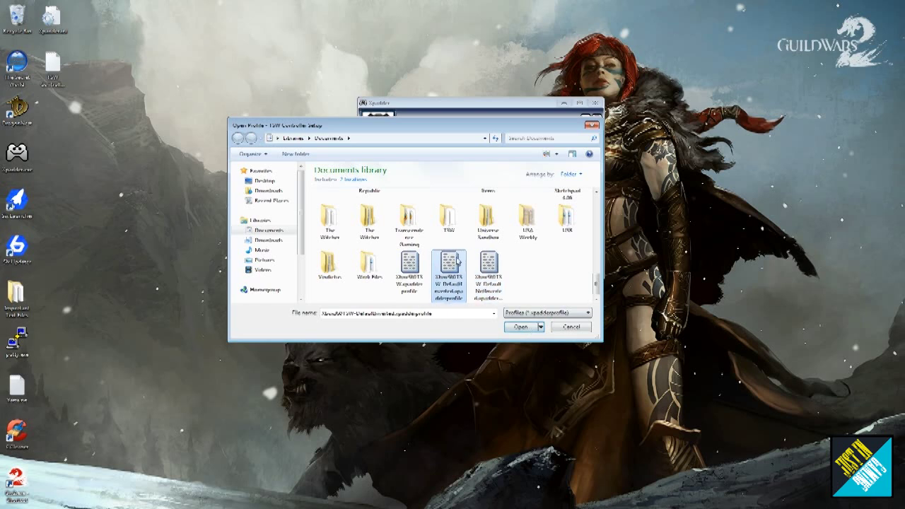
{"action": "double_click", "coordinate": [454, 263]}
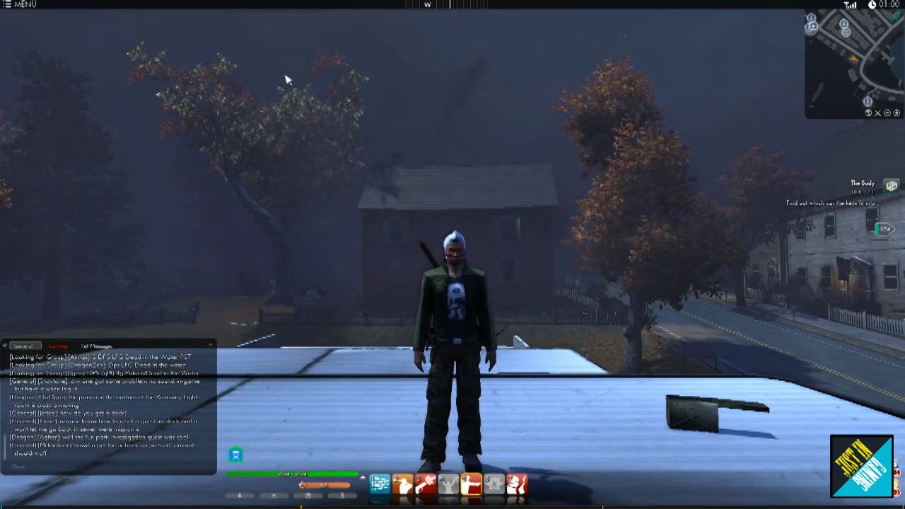
In The Secret World, turn off Enable Ability Queueing in the HUD interface options and apply the change.
{"action": "left_click", "coordinate": [9, 4]}
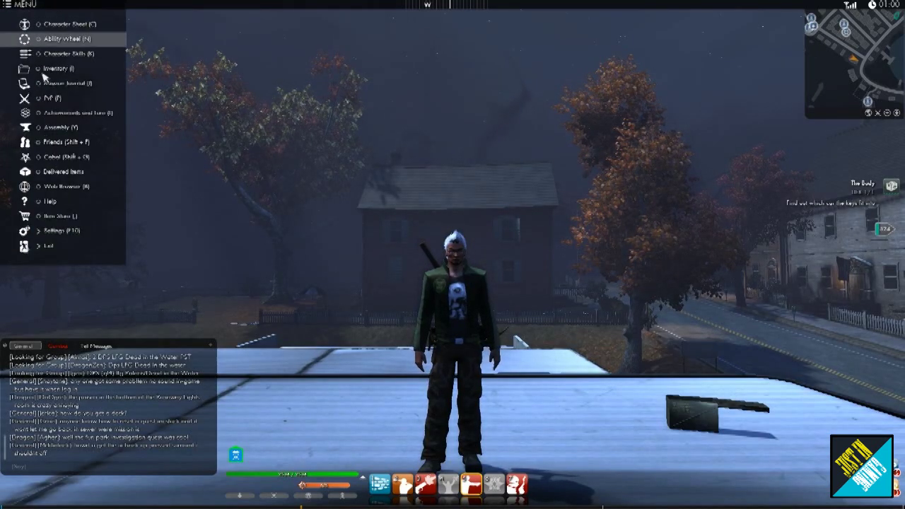
{"action": "left_click", "coordinate": [71, 231]}
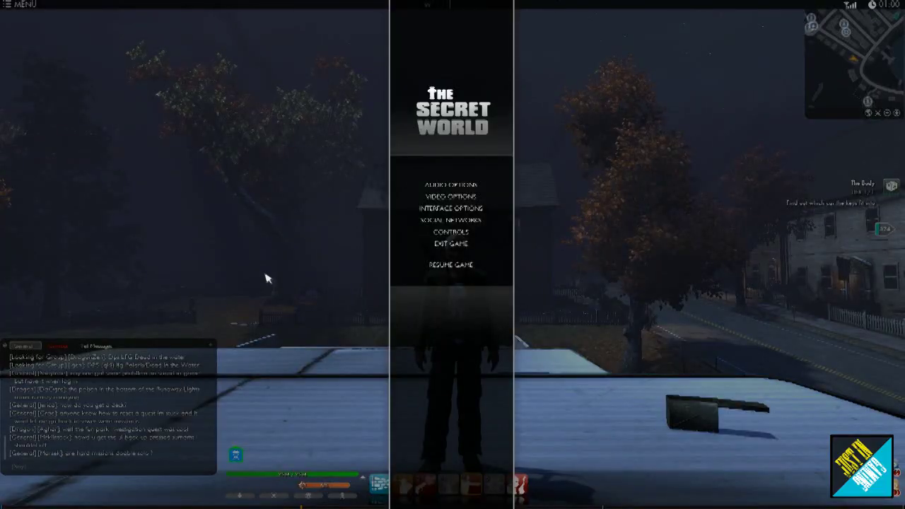
{"action": "left_click", "coordinate": [459, 210]}
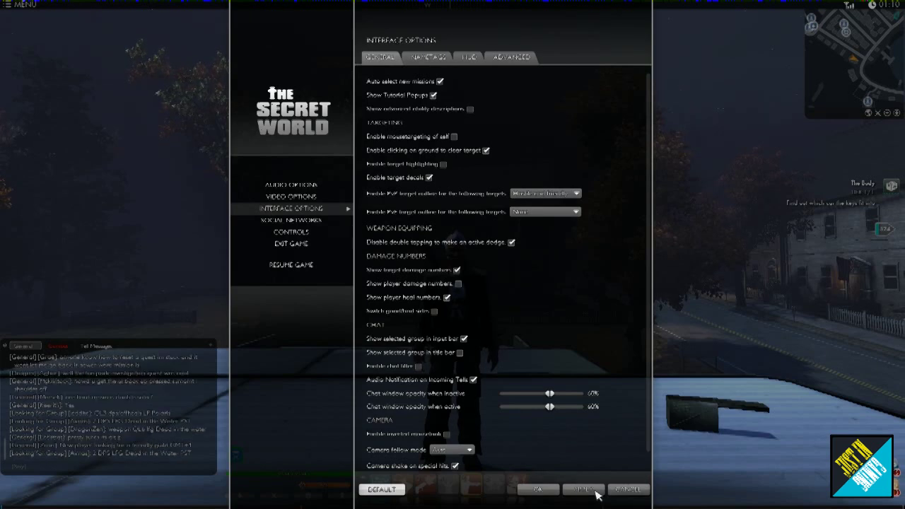
{"action": "left_click", "coordinate": [471, 59]}
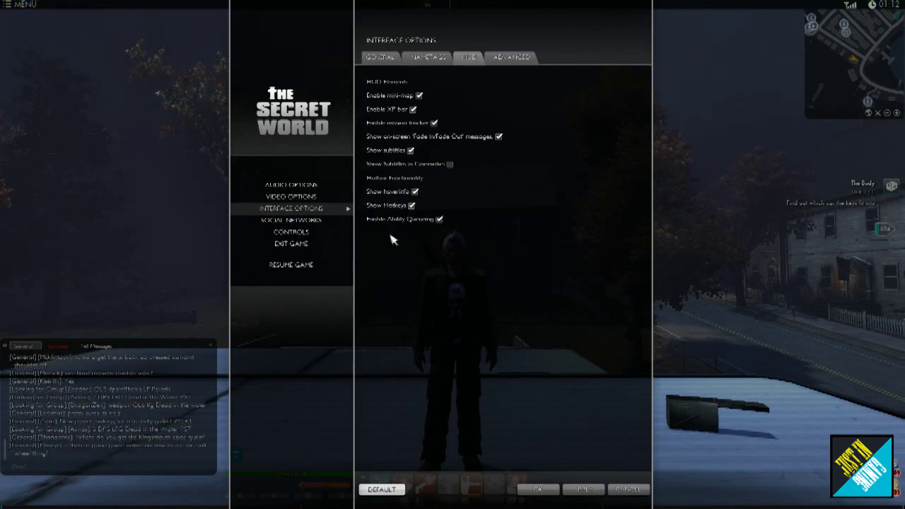
{"action": "left_click", "coordinate": [439, 220]}
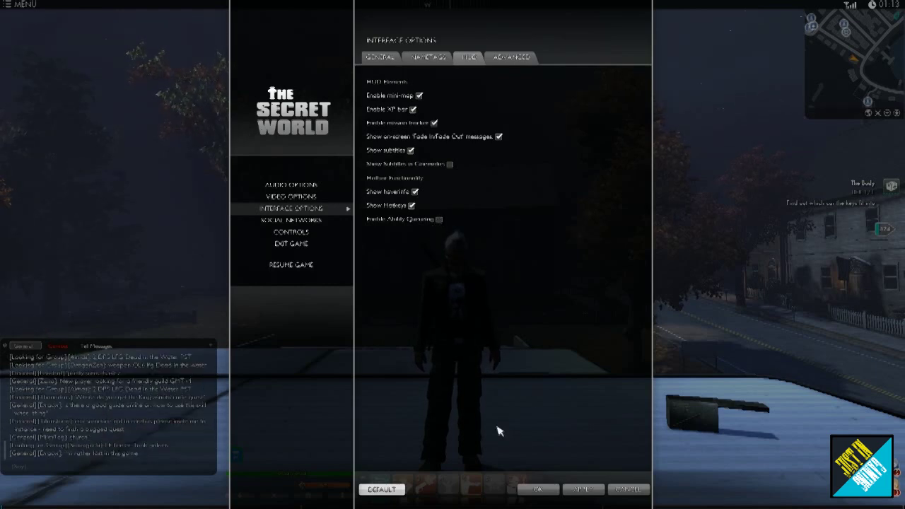
{"action": "left_click", "coordinate": [583, 489]}
{"action": "left_click", "coordinate": [583, 490]}
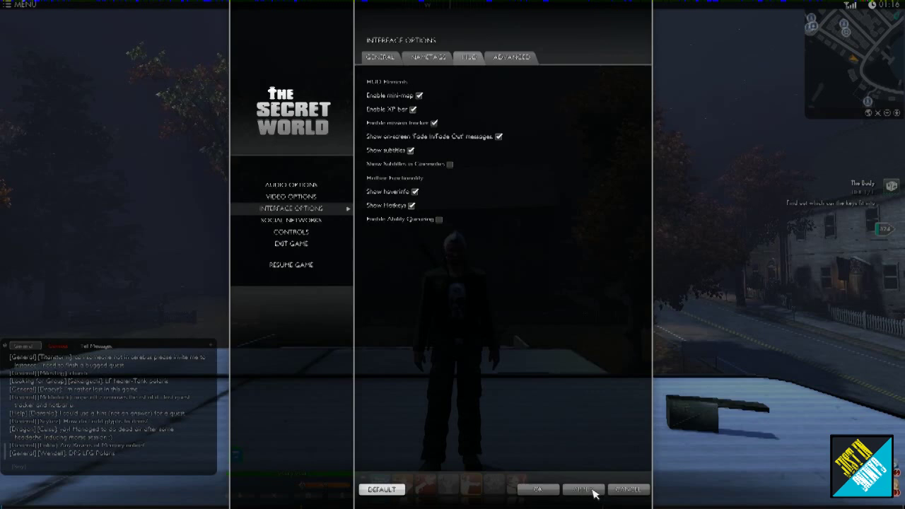
{"action": "left_click", "coordinate": [592, 491]}
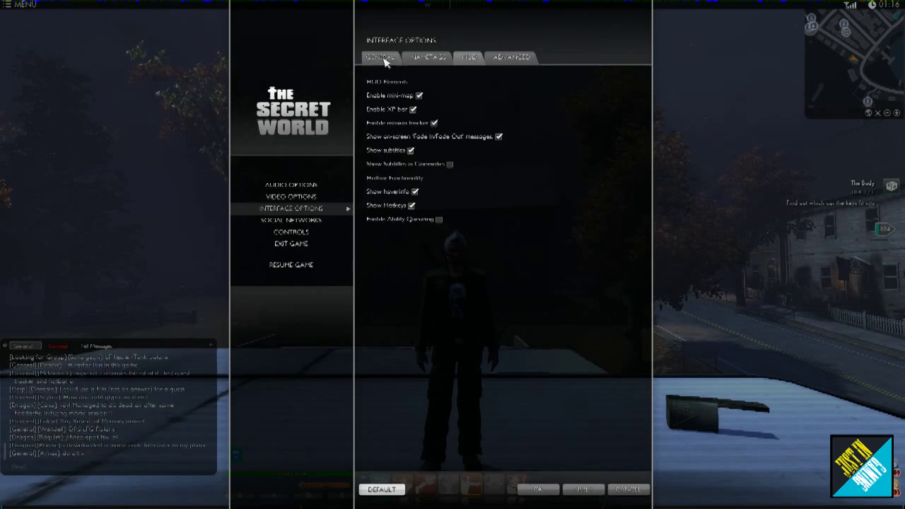
Review the General and HUD interface options, accept the settings and resume the game.
{"action": "left_click", "coordinate": [385, 60]}
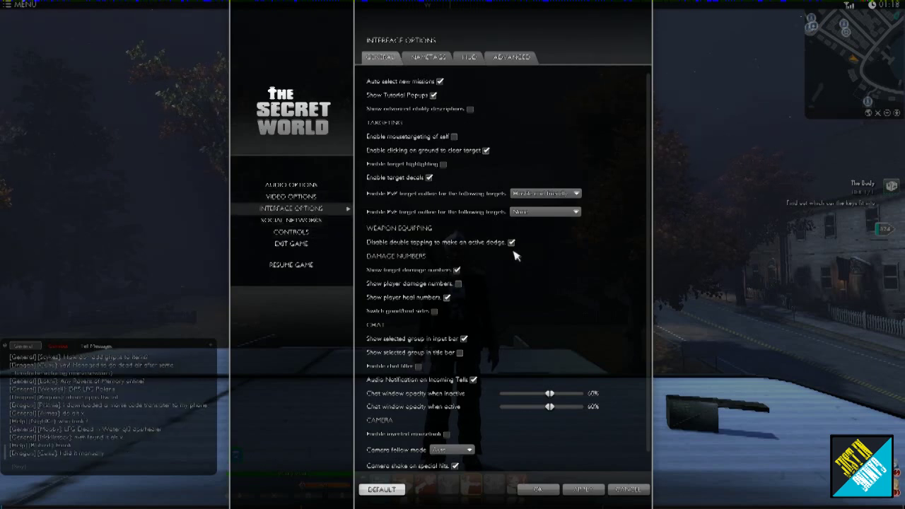
{"action": "left_click", "coordinate": [470, 57]}
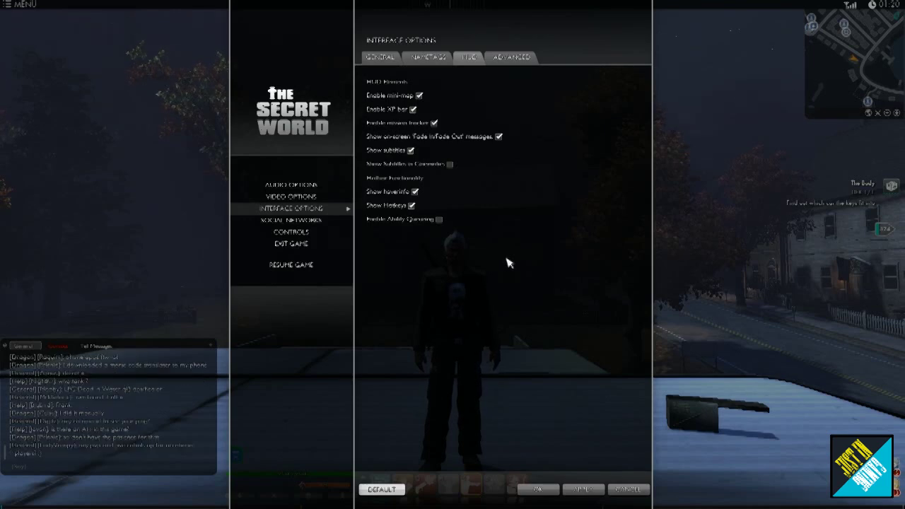
{"action": "left_click", "coordinate": [554, 490]}
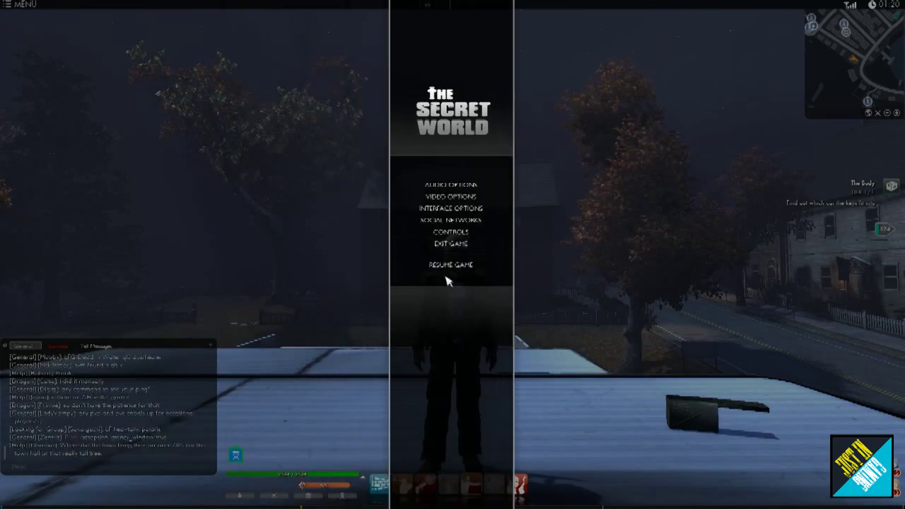
{"action": "left_click", "coordinate": [449, 266]}
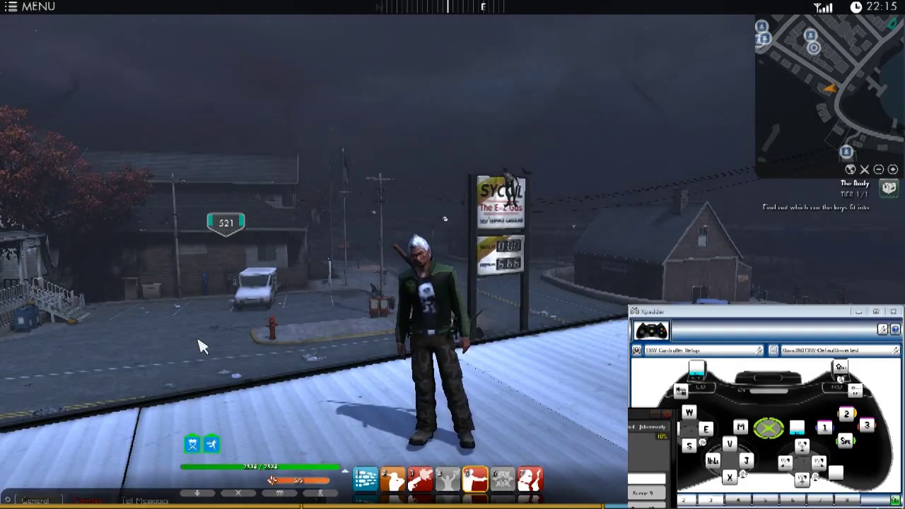
Test the mapped controller in the game by rotating the camera and moving the character on the gas station roof.
{"action": "key", "text": "a"}
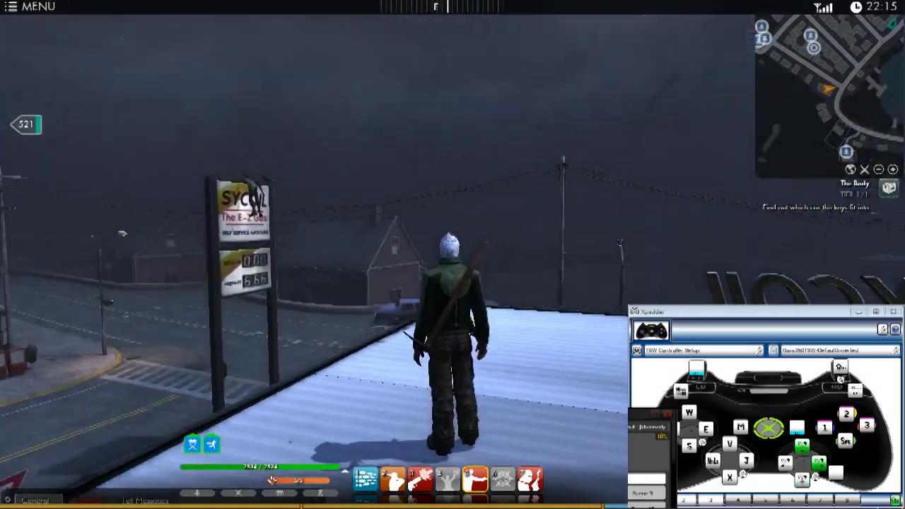
{"action": "left_click_drag", "start_coordinate": [198, 339], "coordinate": [56, 339]}
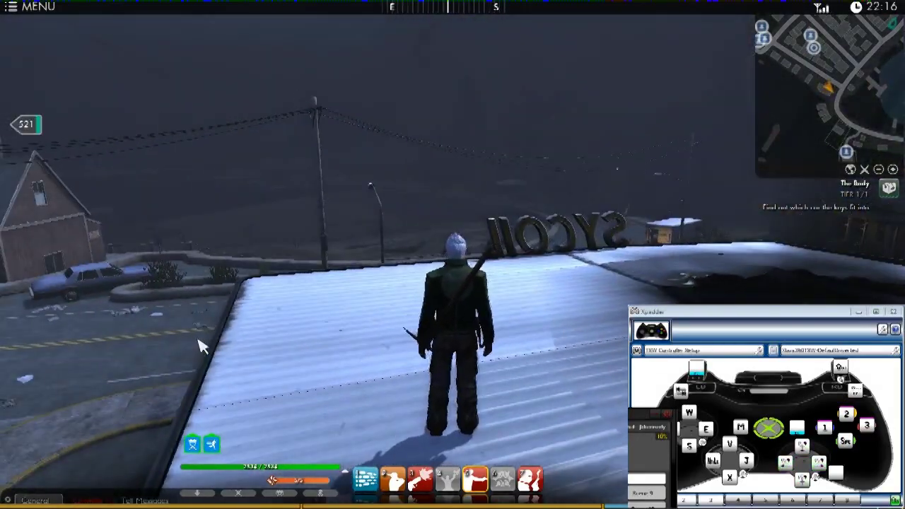
{"action": "left_click_drag", "start_coordinate": [198, 339], "coordinate": [199, 85]}
{"action": "left_click_drag", "start_coordinate": [199, 340], "coordinate": [142, 340]}
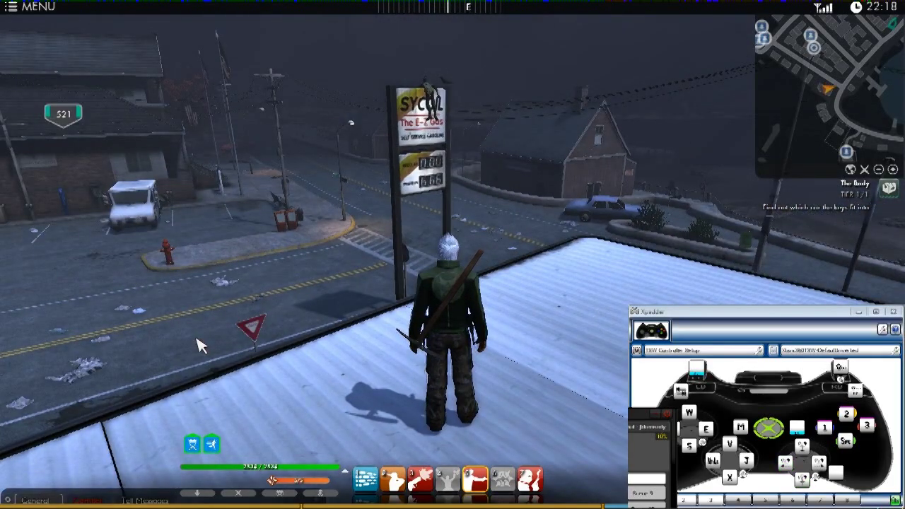
{"action": "left_click_drag", "start_coordinate": [197, 339], "coordinate": [410, 340]}
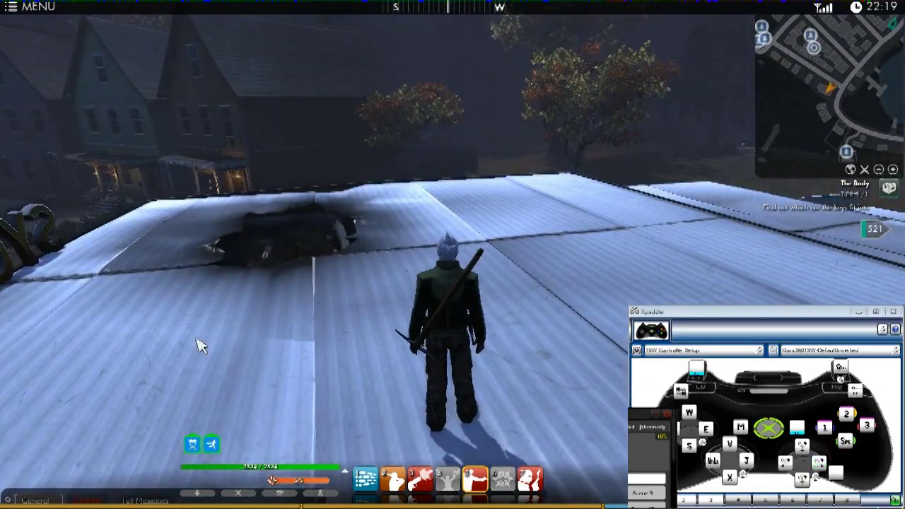
{"action": "key", "text": "e"}
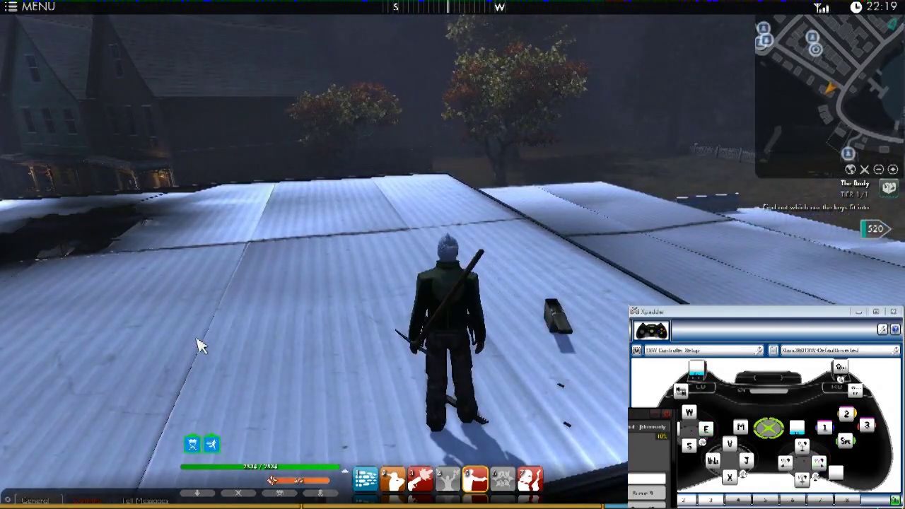
Test forward, backward and sideways character movement on the metal roof, and swing the camera around toward the street.
{"action": "key", "text": "w"}
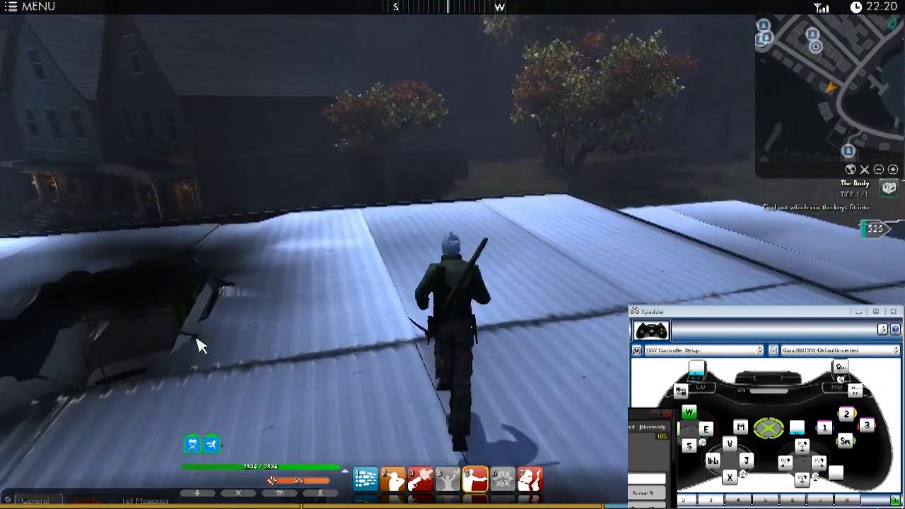
{"action": "key", "text": "s"}
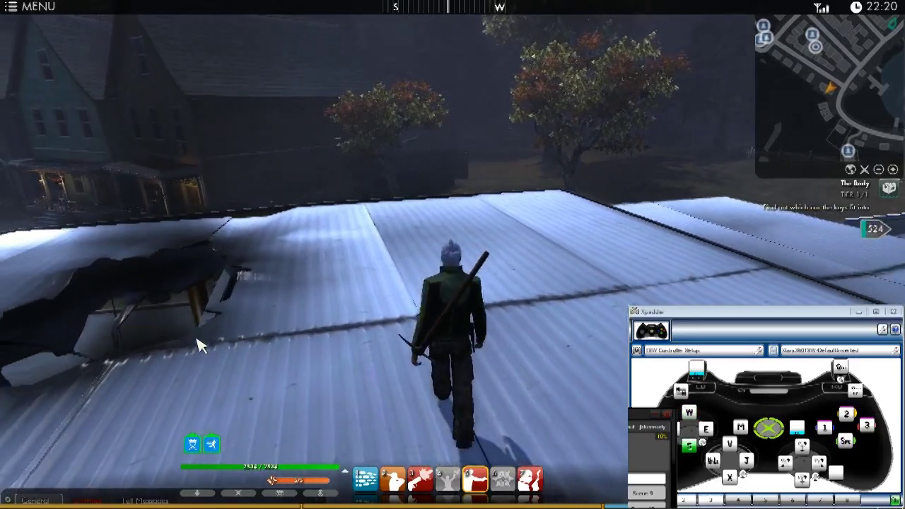
{"action": "key", "text": "e"}
{"action": "key", "text": "q"}
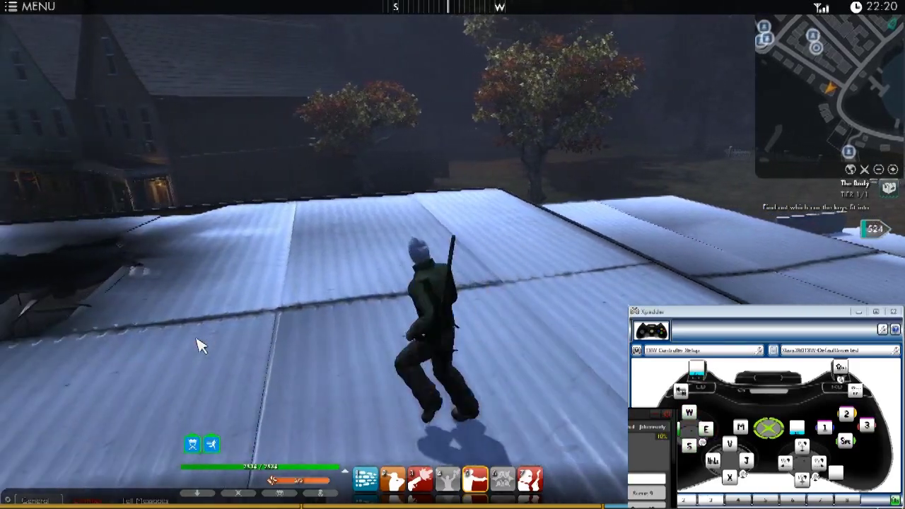
{"action": "key", "text": "e"}
{"action": "key", "text": "q"}
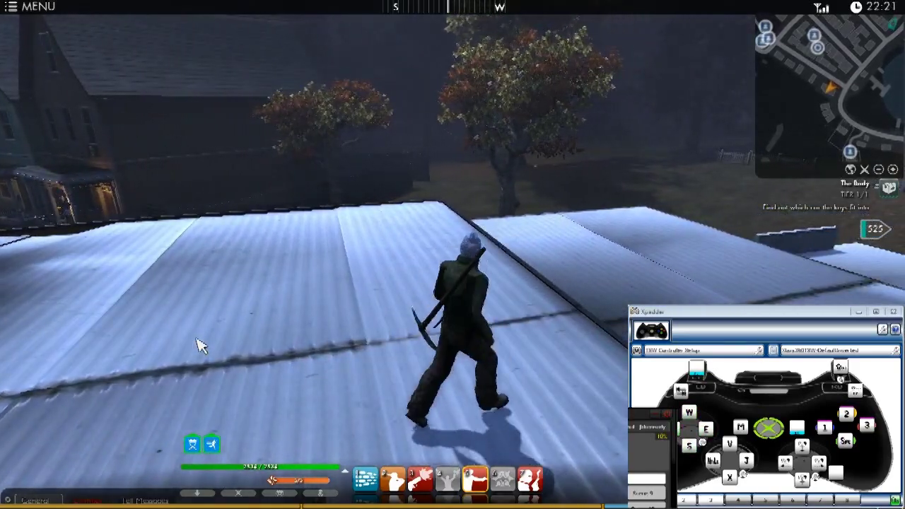
{"action": "key", "text": "e"}
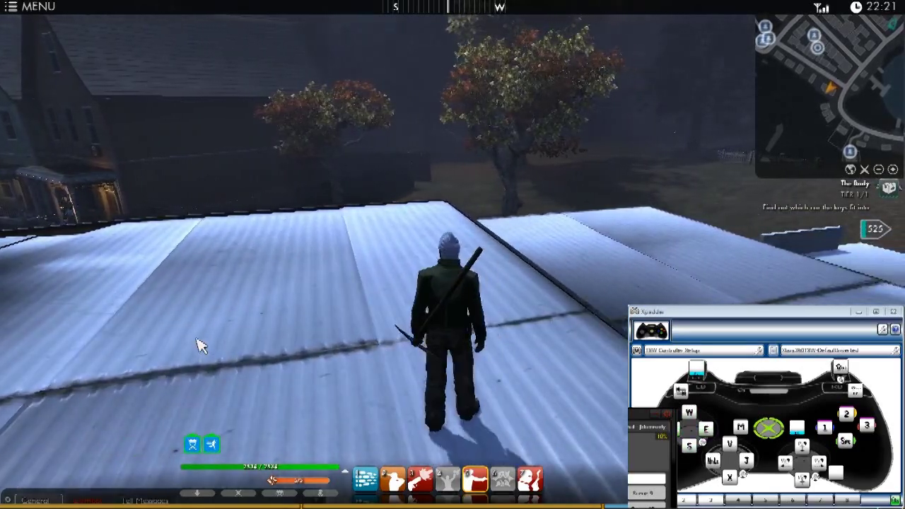
{"action": "key", "text": "e"}
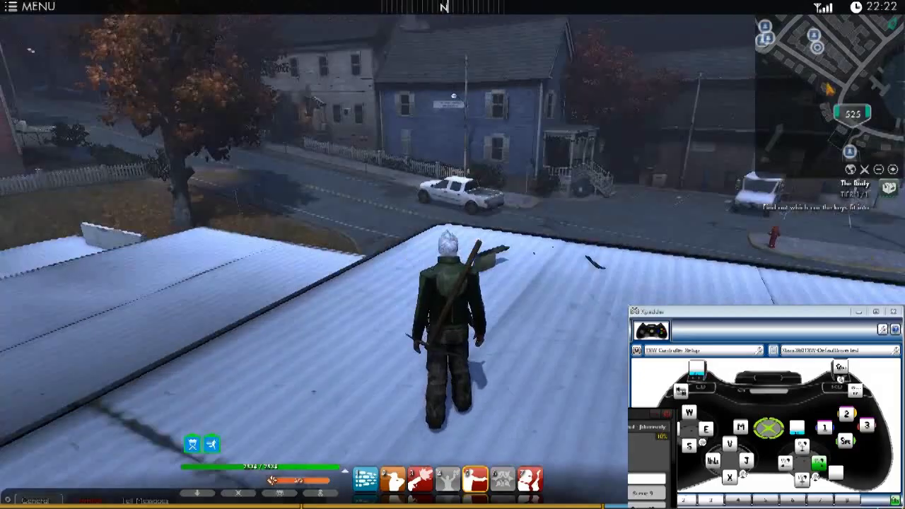
Run across the gas station roof past the hole toward the SYCOIL sign, back away from the edge and test jumping.
{"action": "key", "text": "w"}
{"action": "key", "text": "e"}
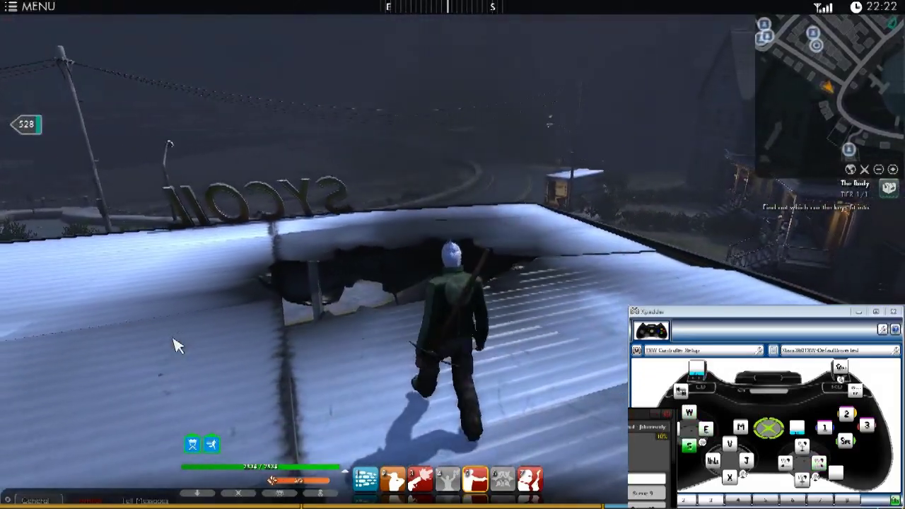
{"action": "key", "text": "w"}
{"action": "key", "text": "q"}
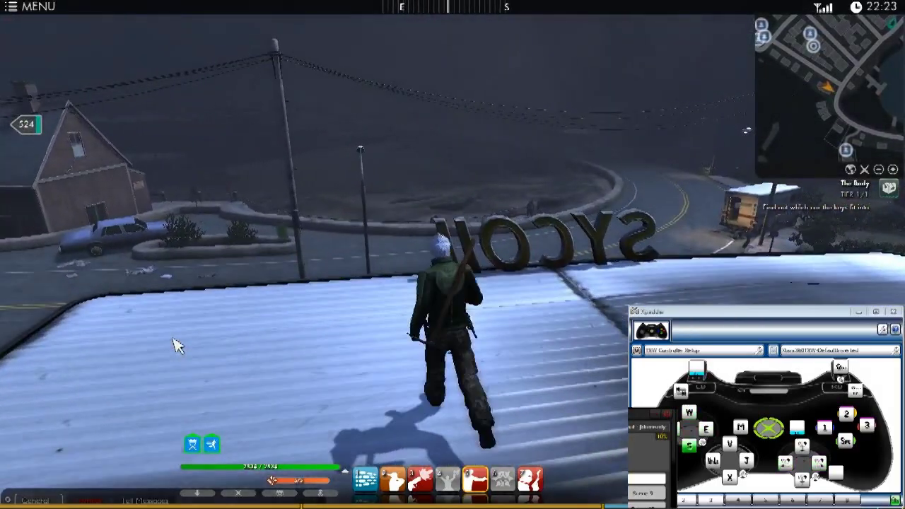
{"action": "key", "text": "s"}
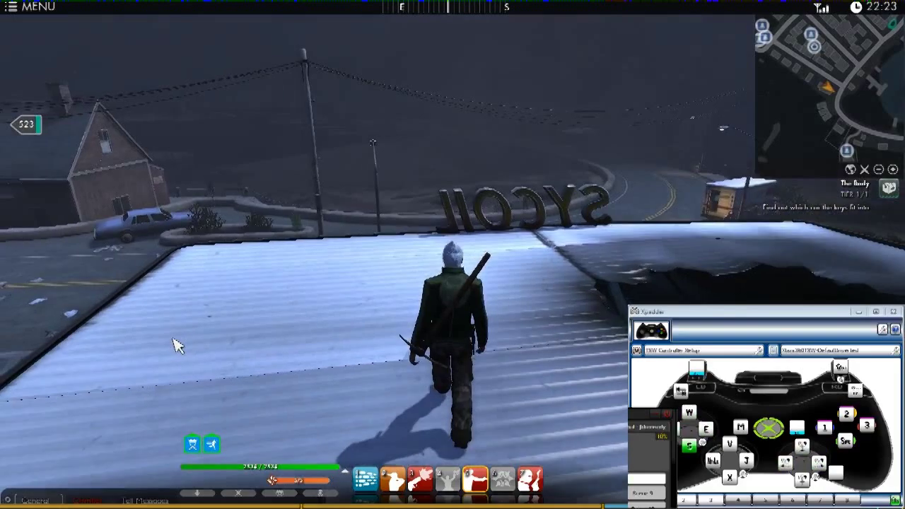
{"action": "key", "text": "space"}
{"action": "key", "text": "space"}
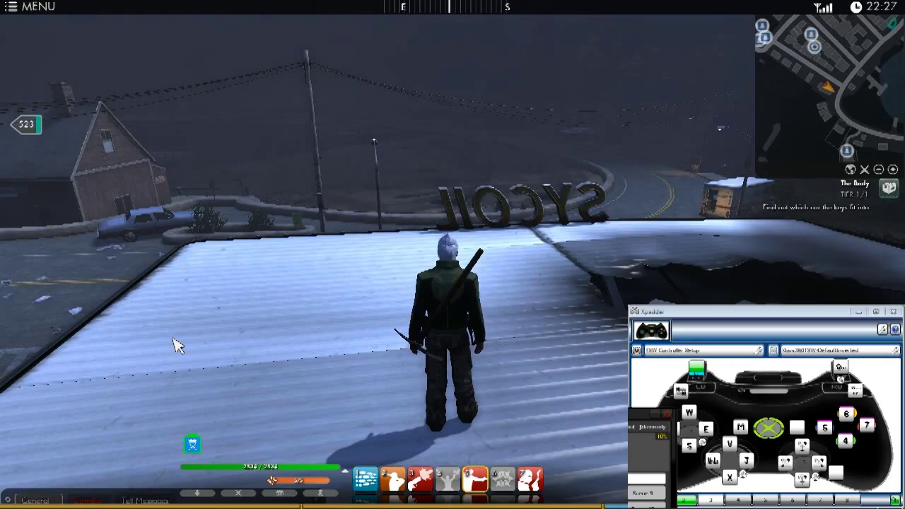
Walk to the roof edge beside the SYCOIL sign, cycle targets among the Returned Townies on the curb below, and turn the camera toward them.
{"action": "key", "text": "w"}
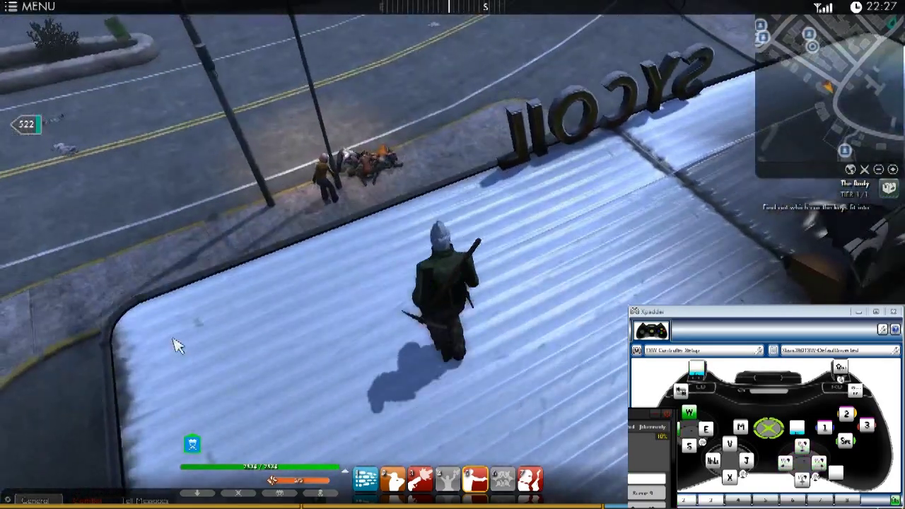
{"action": "key", "text": "w"}
{"action": "key", "text": "Tab"}
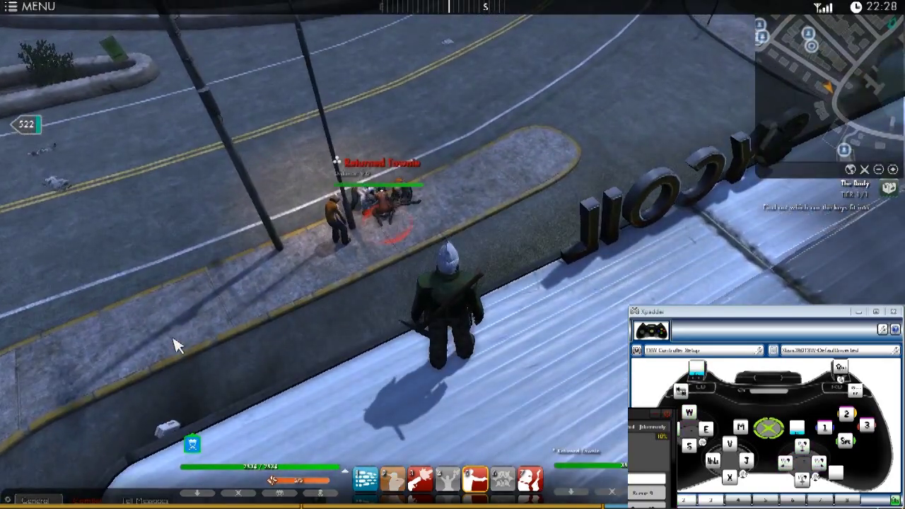
{"action": "key", "text": "Tab"}
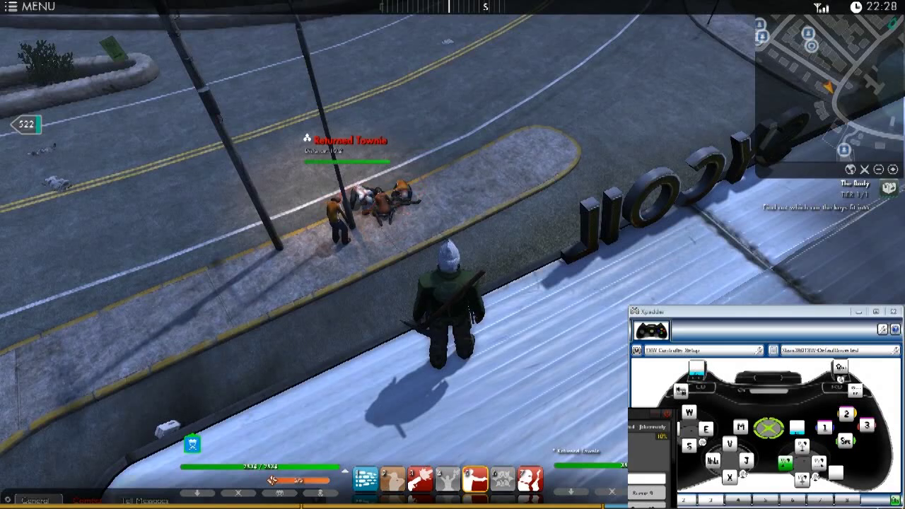
{"action": "left_click_drag", "start_coordinate": [311, 343], "coordinate": [177, 343]}
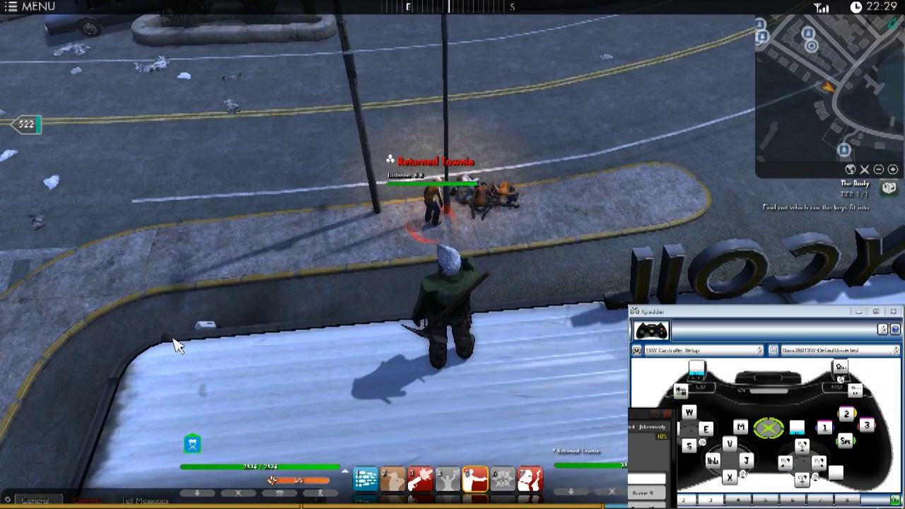
Drop from the roof to the street and attack the targeted Returned Townie with ability 3 while moving.
{"action": "key", "text": "w"}
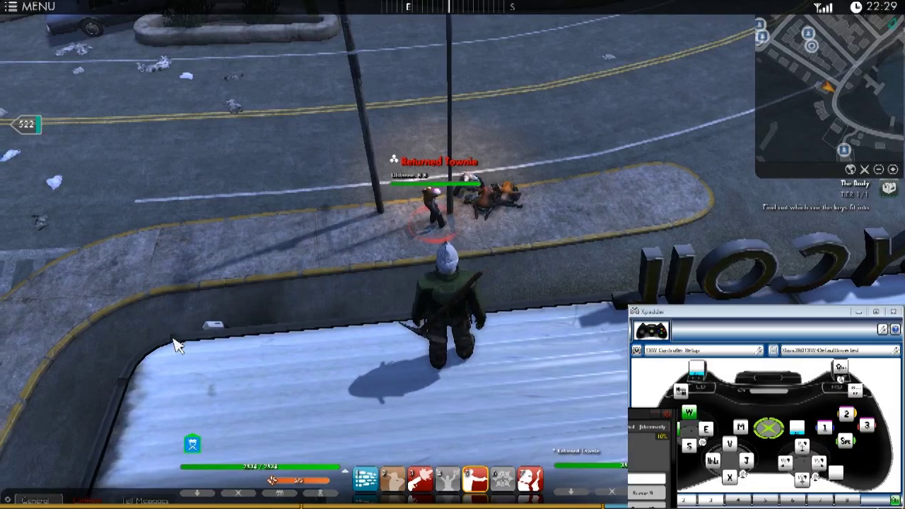
{"action": "key", "text": "s"}
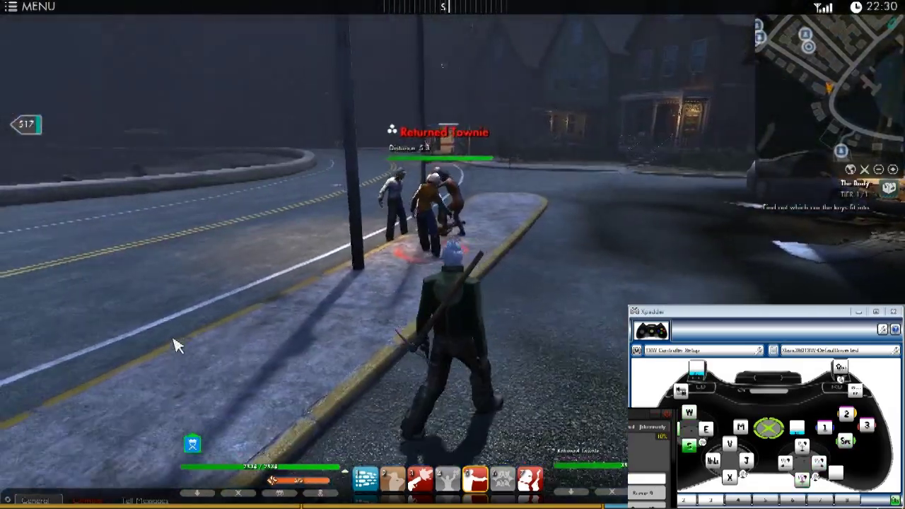
{"action": "key", "text": "3"}
{"action": "key", "text": "e"}
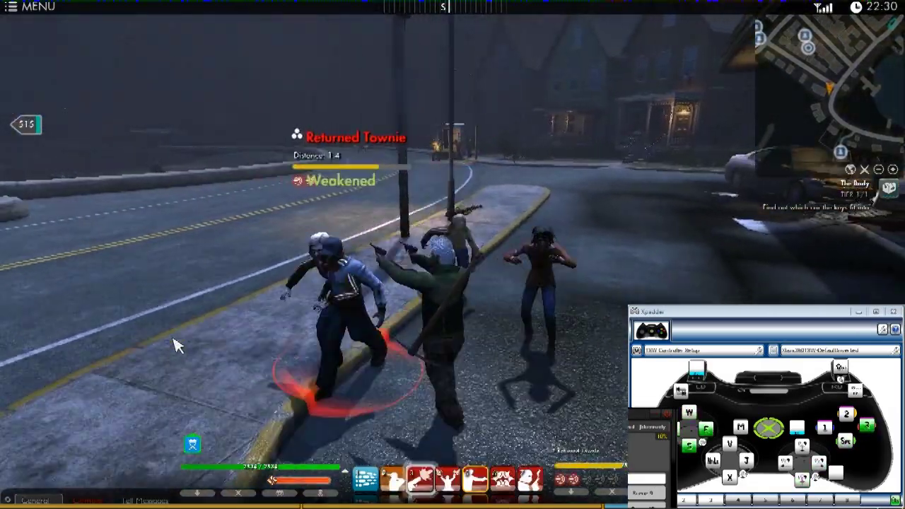
{"action": "key", "text": "3"}
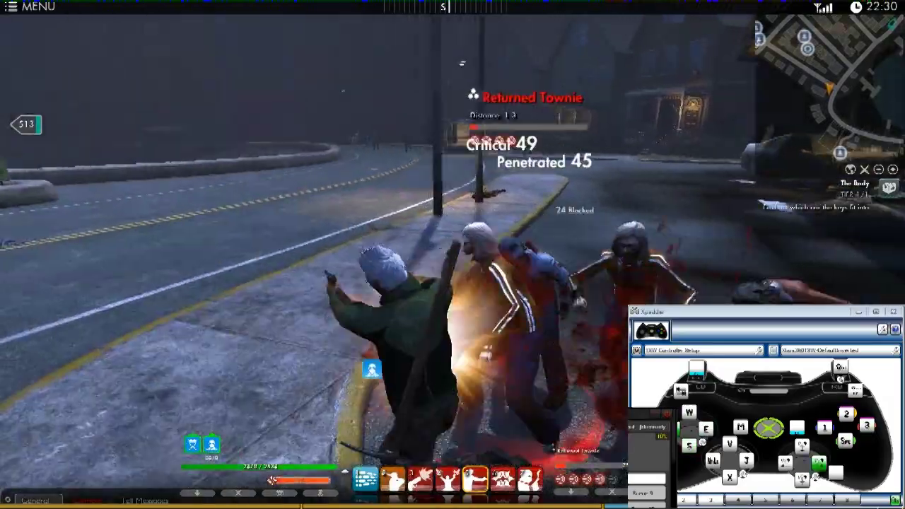
Circle and back away from the Returned Townies while using ability 1 and the abilities on the left trigger's button set.
{"action": "key", "text": "6"}
{"action": "key", "text": "space"}
{"action": "key", "text": "s"}
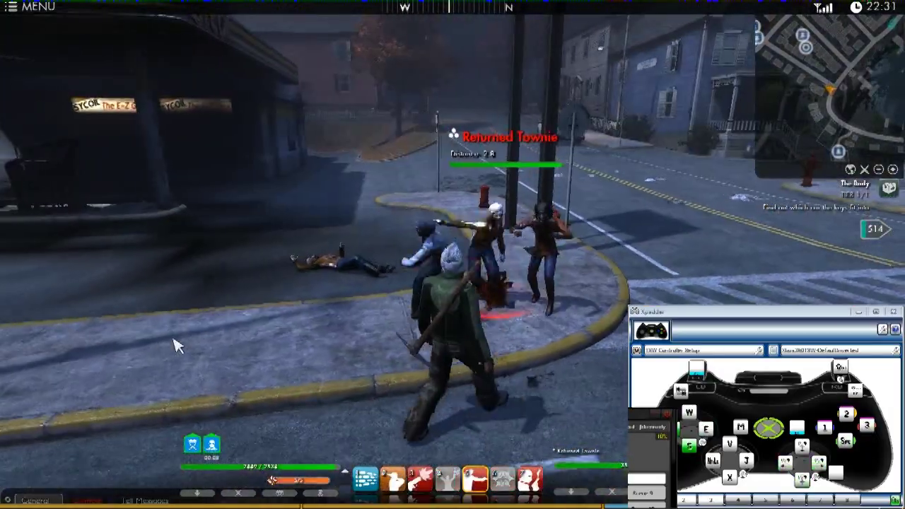
{"action": "key", "text": "1"}
{"action": "key", "text": "e"}
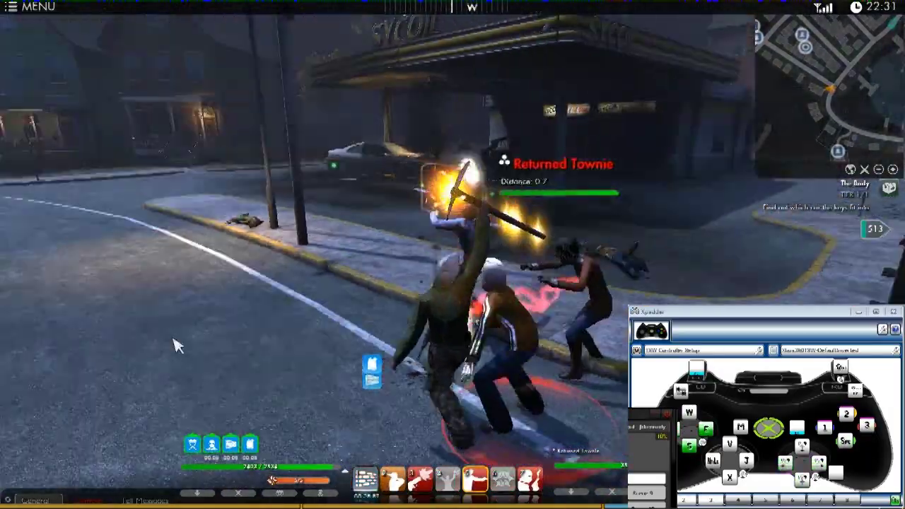
{"action": "key", "text": "6"}
{"action": "key", "text": "6"}
{"action": "key", "text": "q"}
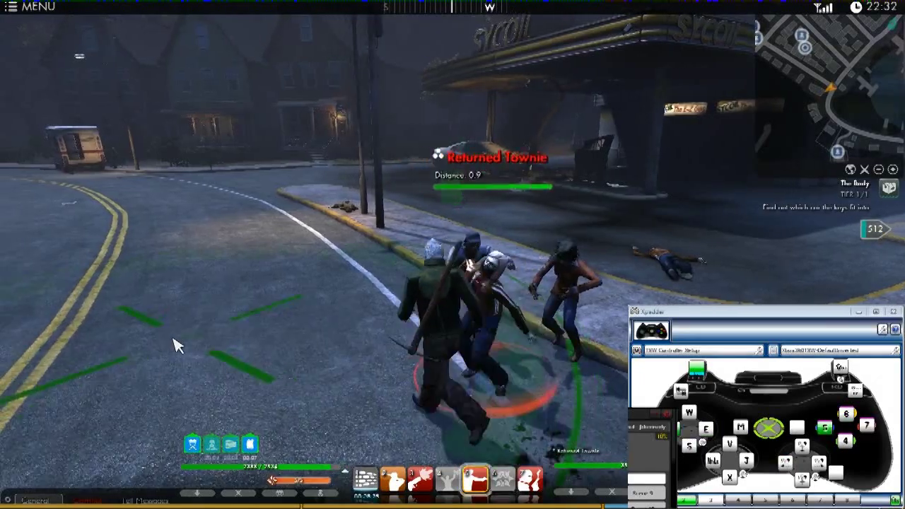
Strike the Returned Townies repeatedly with ability 2 and retreat along the curb.
{"action": "key", "text": "2"}
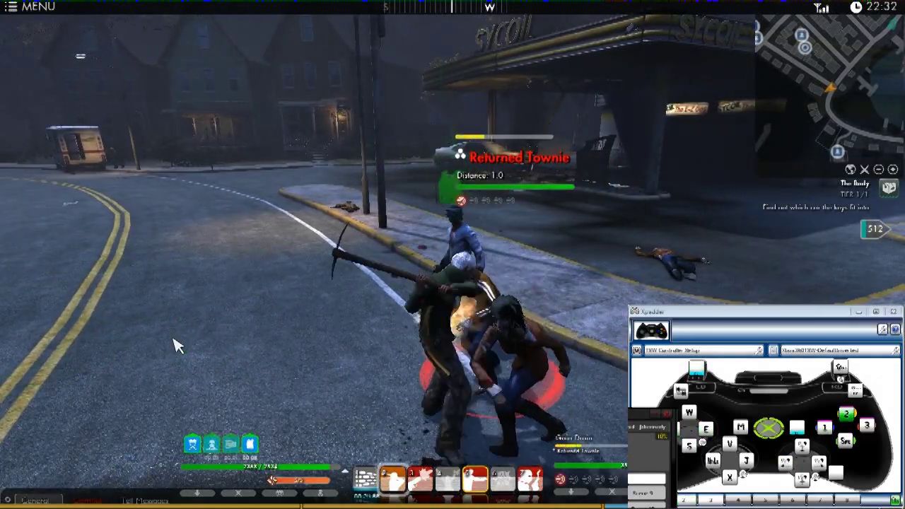
{"action": "key", "text": "2"}
{"action": "key", "text": "2"}
{"action": "key", "text": "2"}
{"action": "key", "text": "s"}
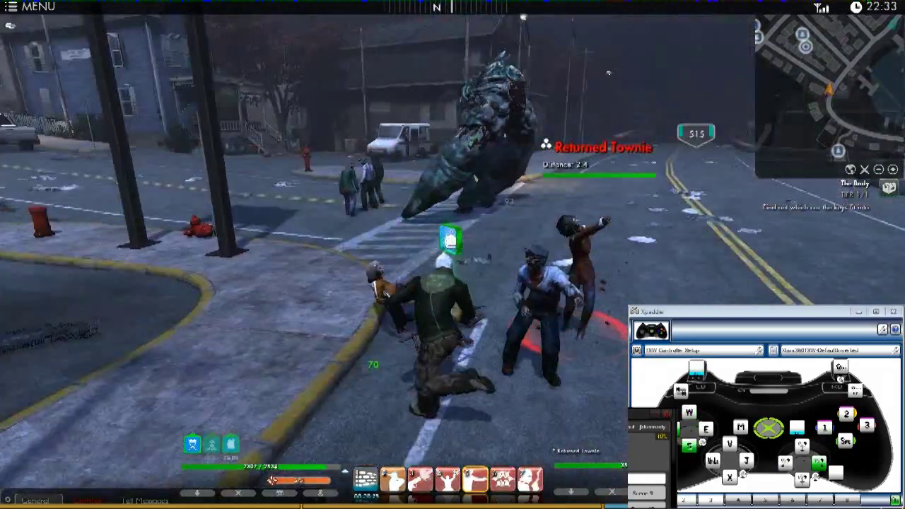
Finish off the remaining Returned Townies with abilities 3, 4 and 2, and turn the camera toward the crosswalk.
{"action": "key", "text": "3"}
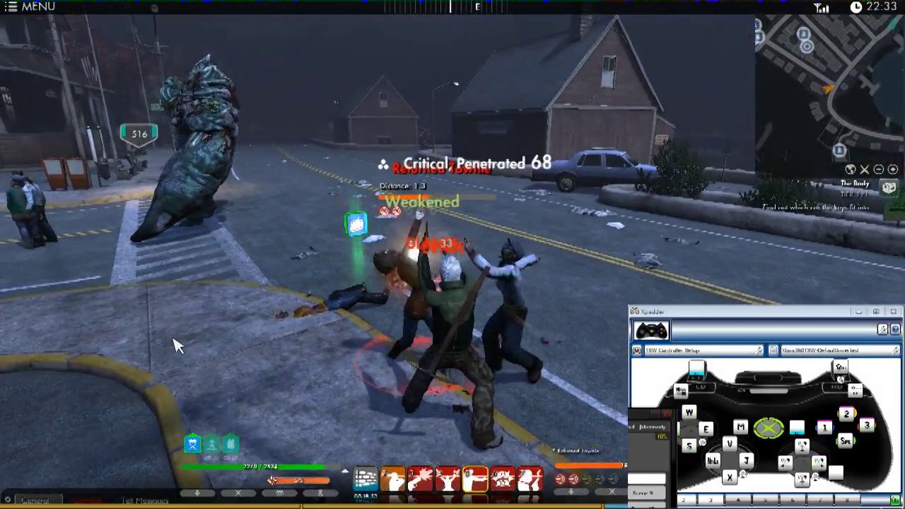
{"action": "key", "text": "shift"}
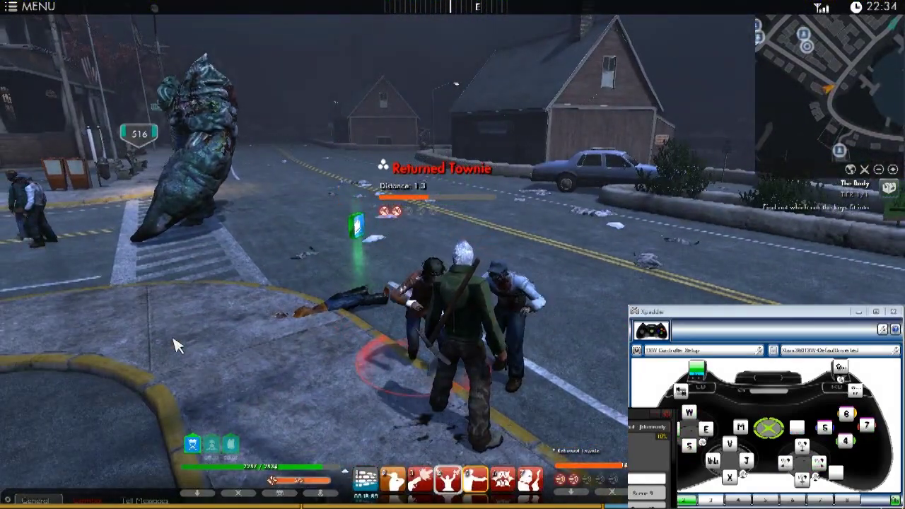
{"action": "key", "text": "4"}
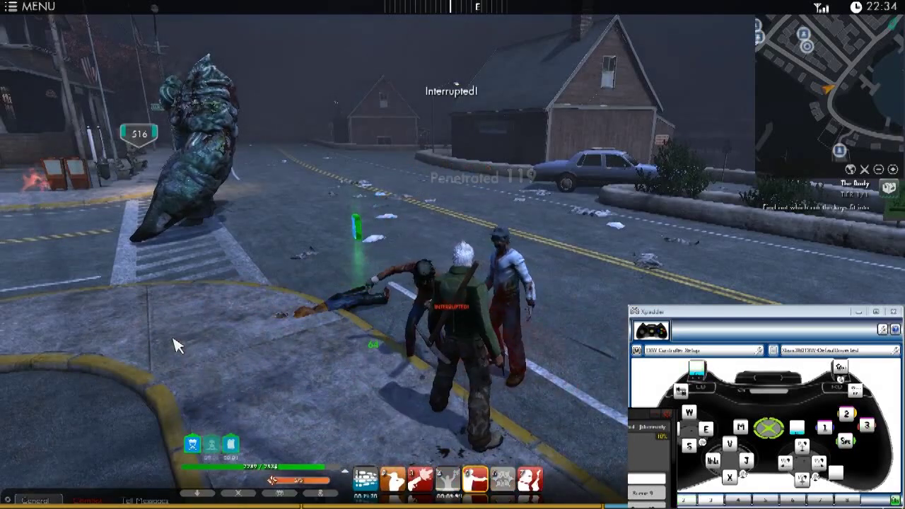
{"action": "key", "text": "3"}
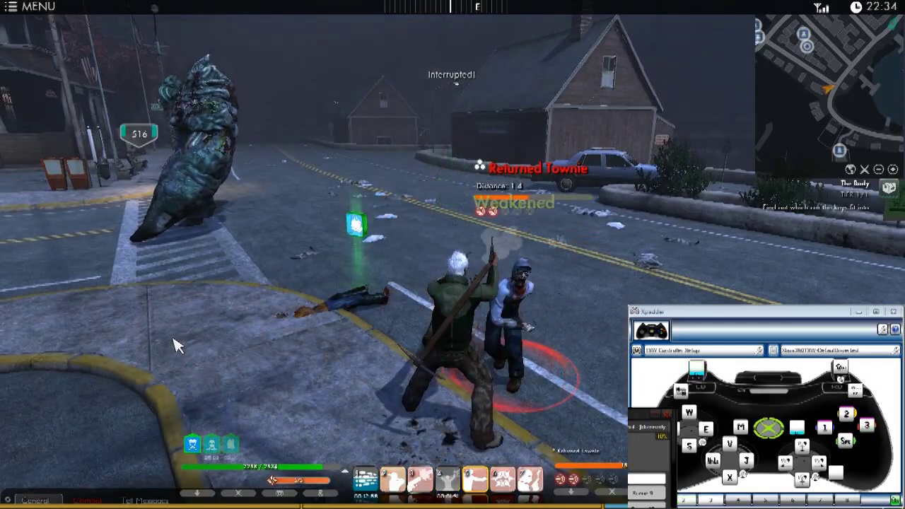
{"action": "key", "text": "2"}
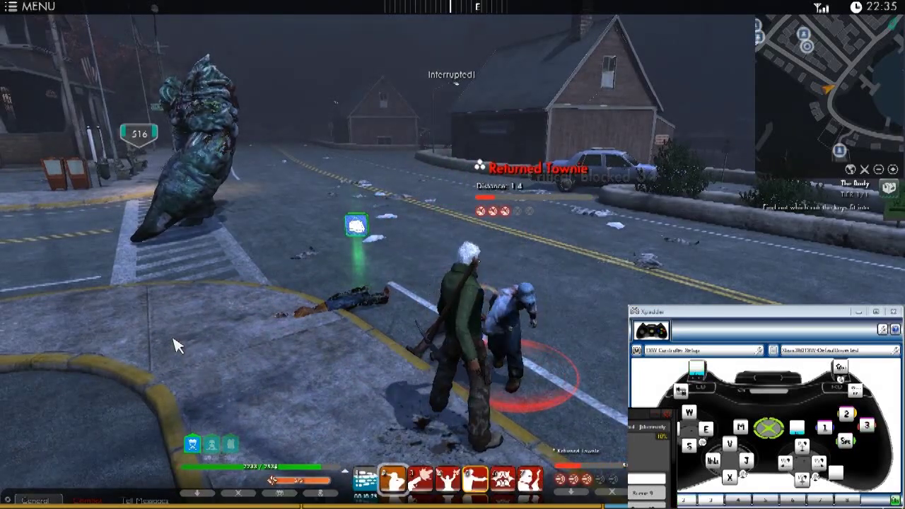
{"action": "key", "text": "4"}
{"action": "left_click_drag", "start_coordinate": [176, 345], "coordinate": [56, 345]}
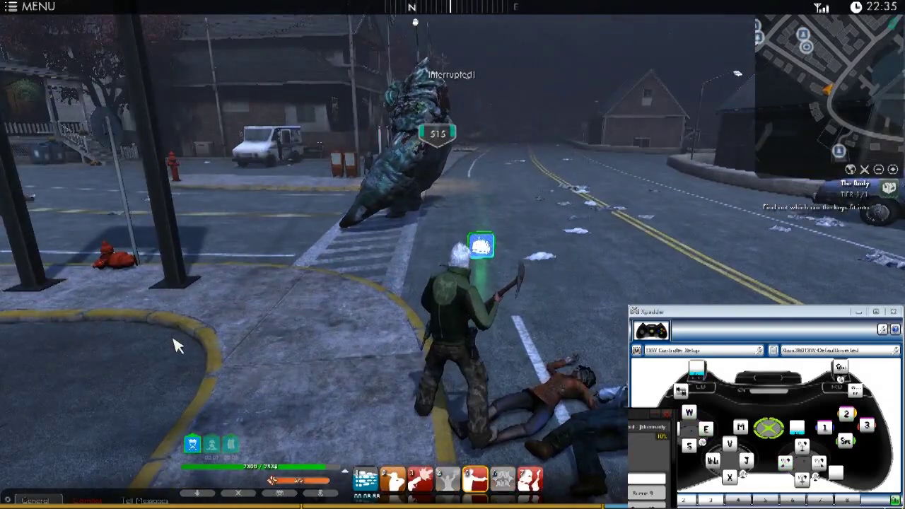
Run along the road in front of the gas station while steering with the camera, and sprint past the parked car toward the trees.
{"action": "key", "text": "e"}
{"action": "key", "text": "w"}
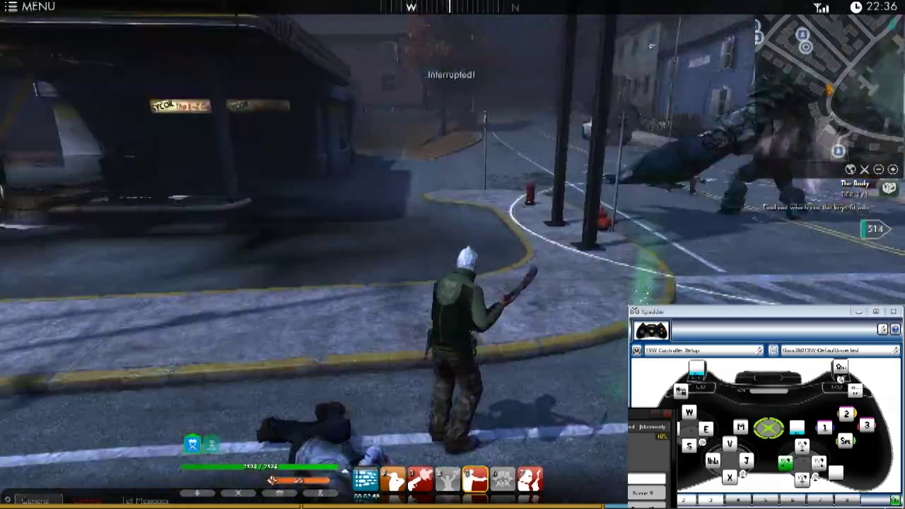
{"action": "key", "text": "w"}
{"action": "key", "text": "w"}
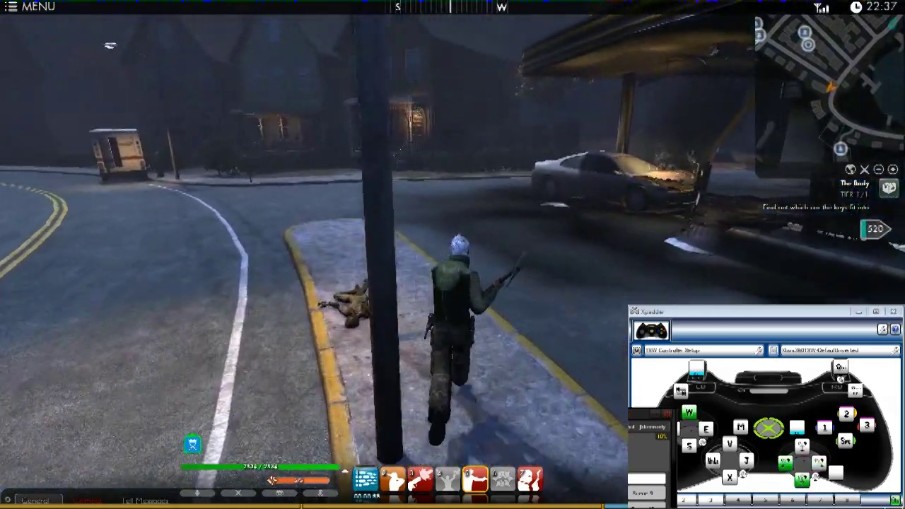
{"action": "key", "text": "w"}
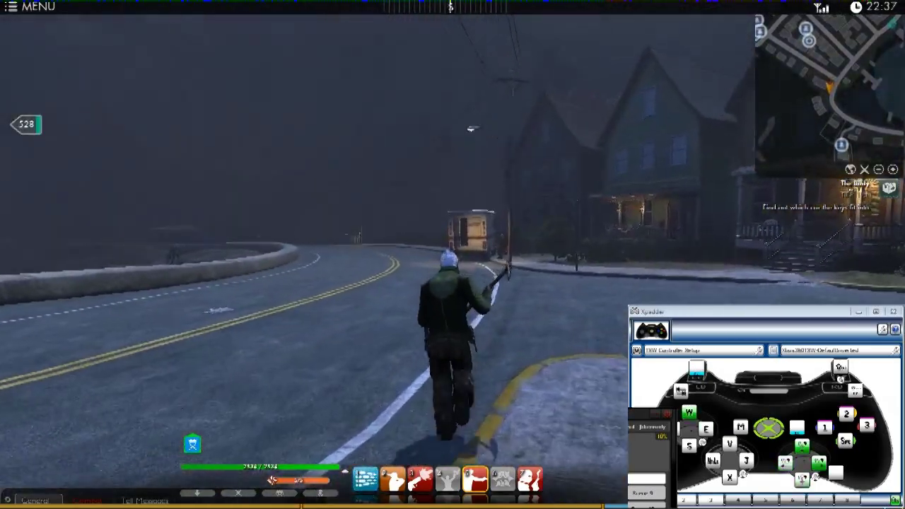
{"action": "key", "text": "w"}
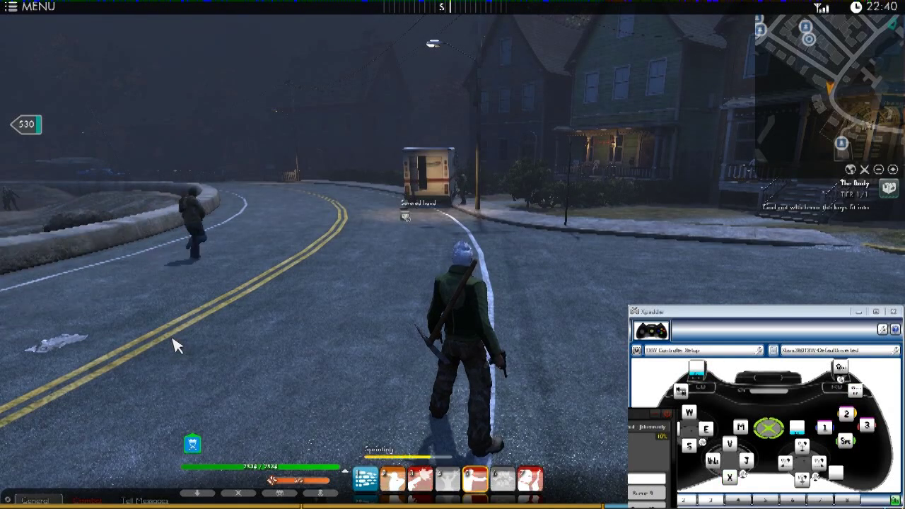
{"action": "key", "text": "w"}
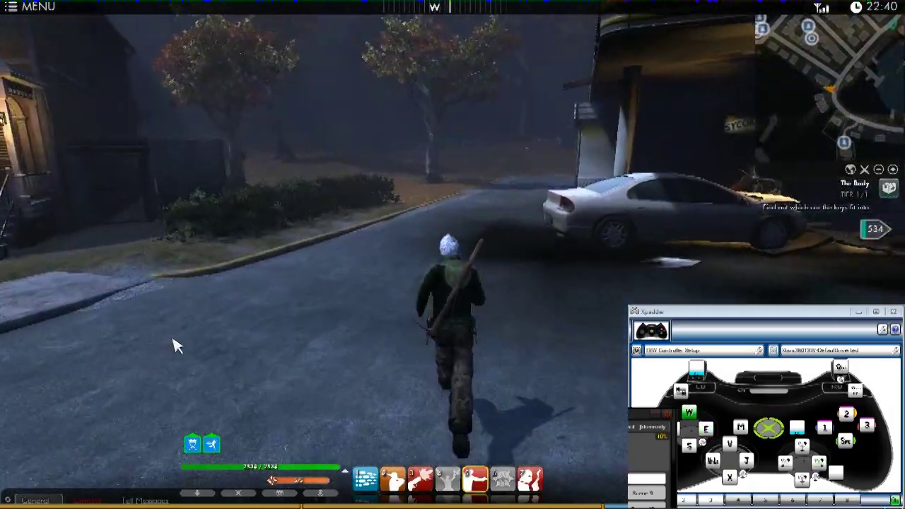